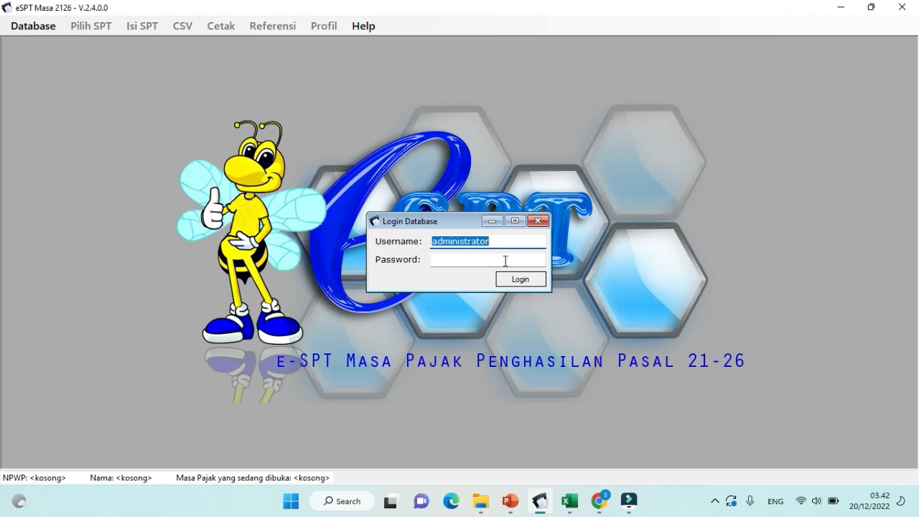
# Step: Log in to the eSPT Masa 2126 database with the database password
pyautogui.click(506, 260)
pyautogui.write('1')
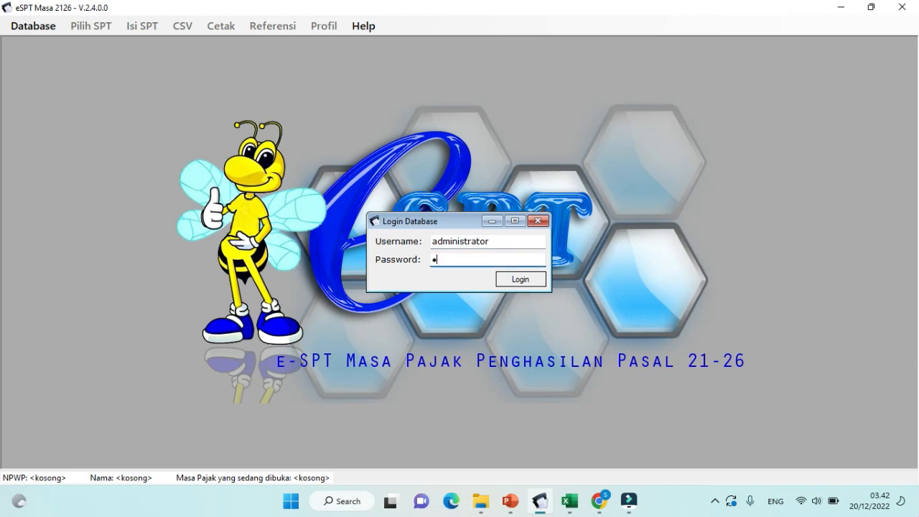
pyautogui.write('23')
pyautogui.press('Return')
pyautogui.press('Return')
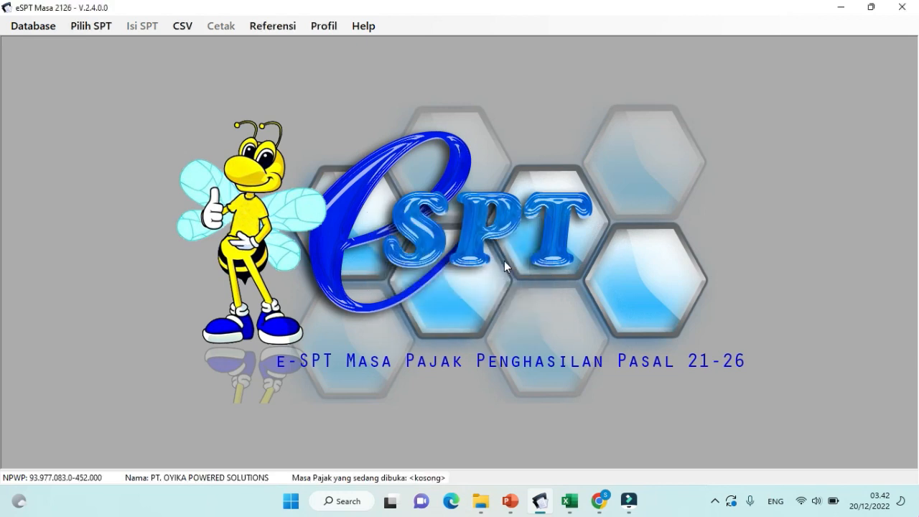
# Step: Open the November 2022 Normal SPT from Pilih SPT > Buka SPT for editing
pyautogui.click(89, 27)
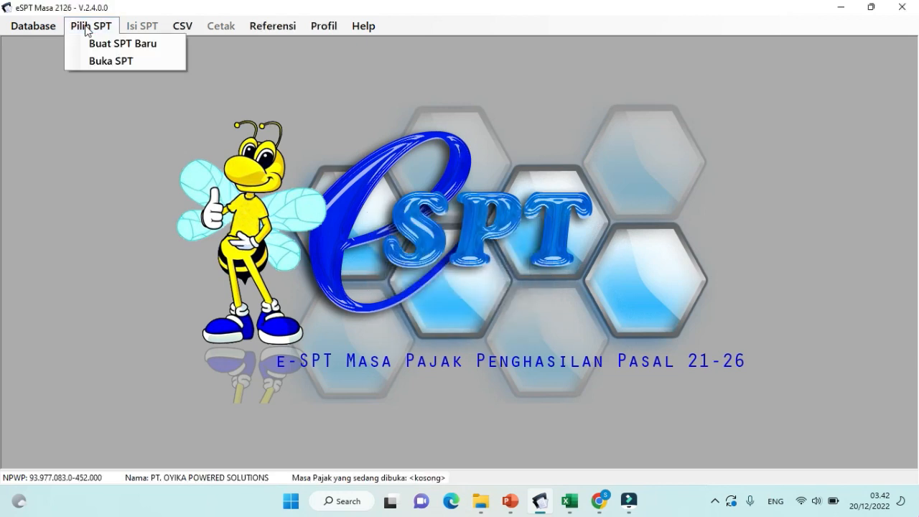
pyautogui.click(113, 62)
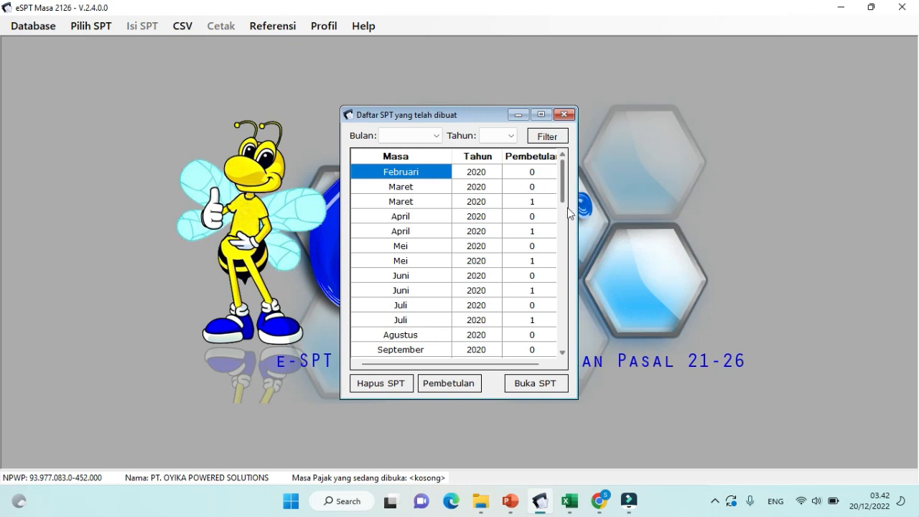
pyautogui.moveTo(565, 200); pyautogui.dragTo(586, 352)
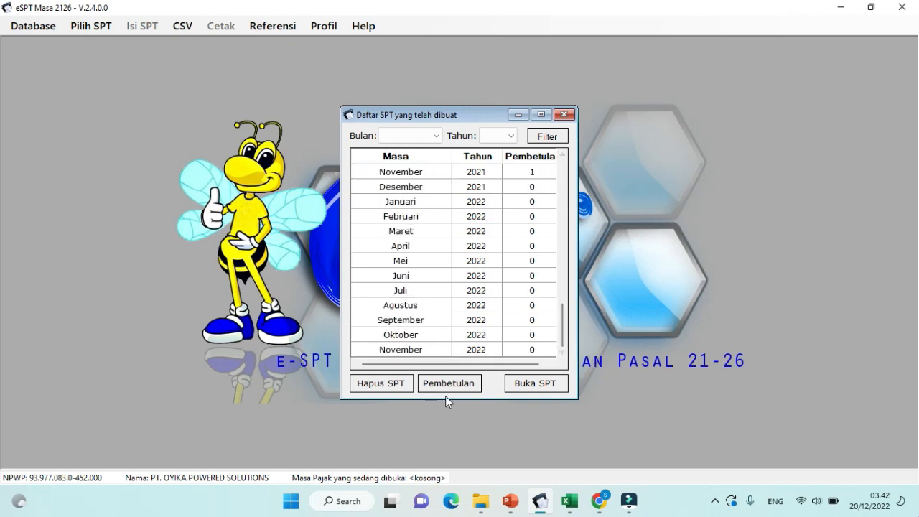
pyautogui.click(435, 350)
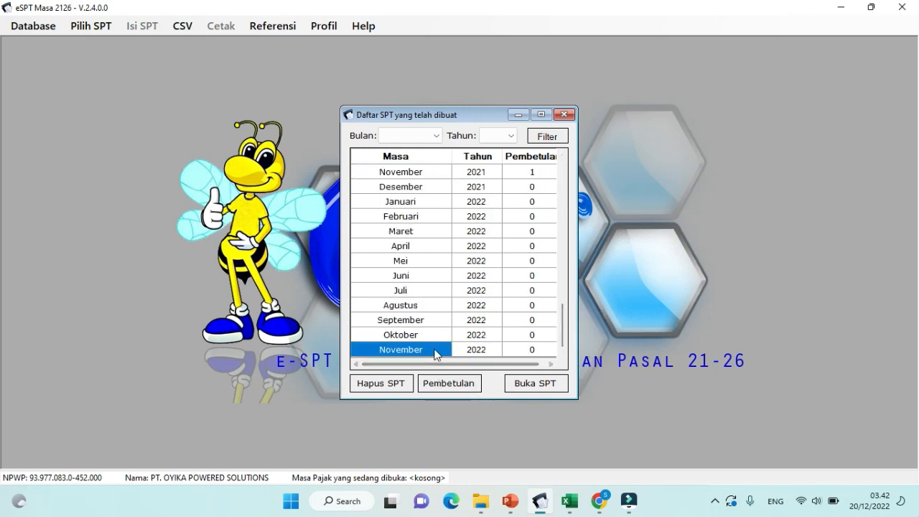
pyautogui.click(528, 384)
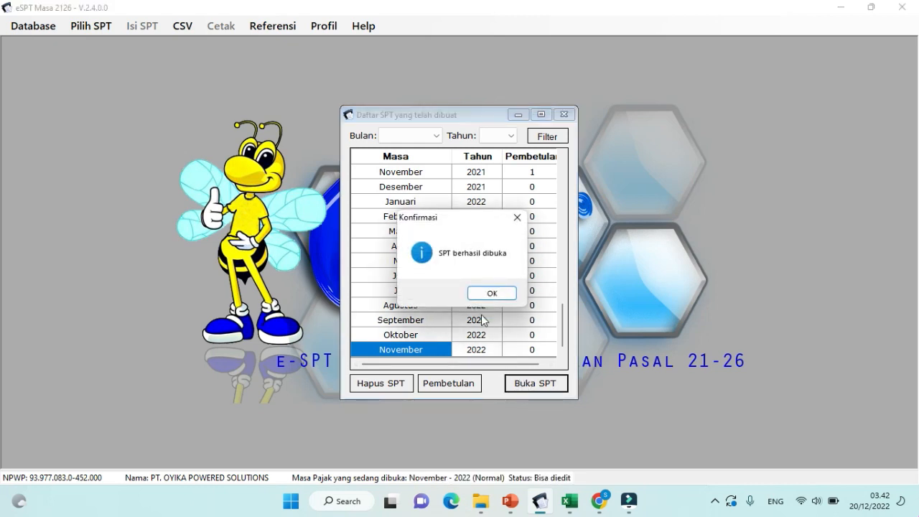
pyautogui.click(487, 293)
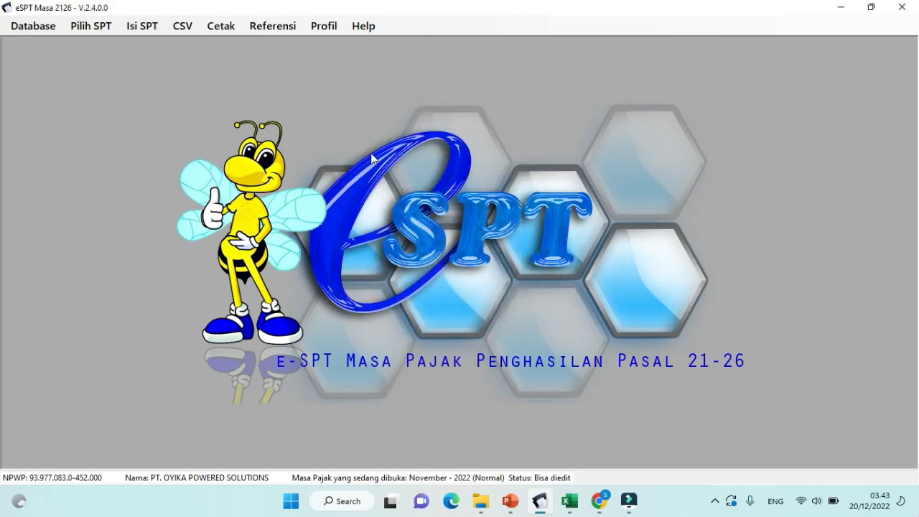
# Step: Import all 34 monthly withholding records from 1721_I_bulanan-11-2022.csv in the PPh 21 folder
pyautogui.click(182, 26)
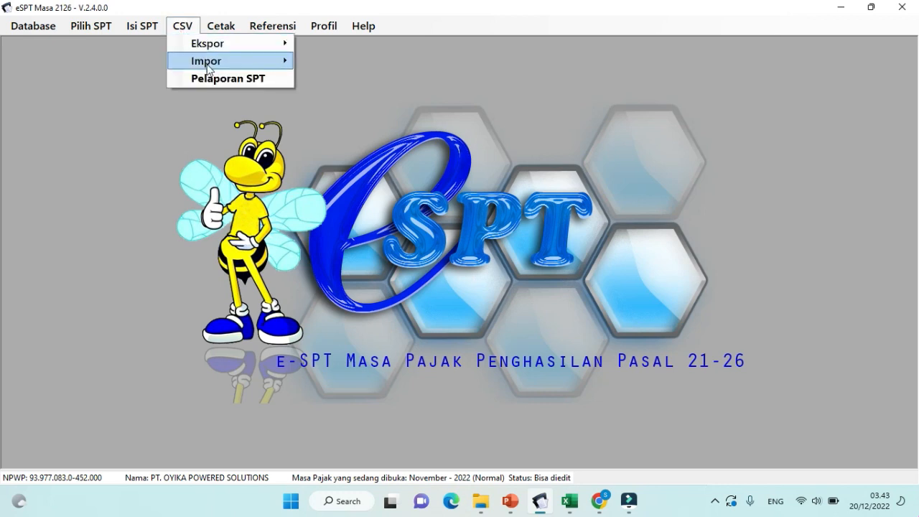
pyautogui.moveTo(208, 69)
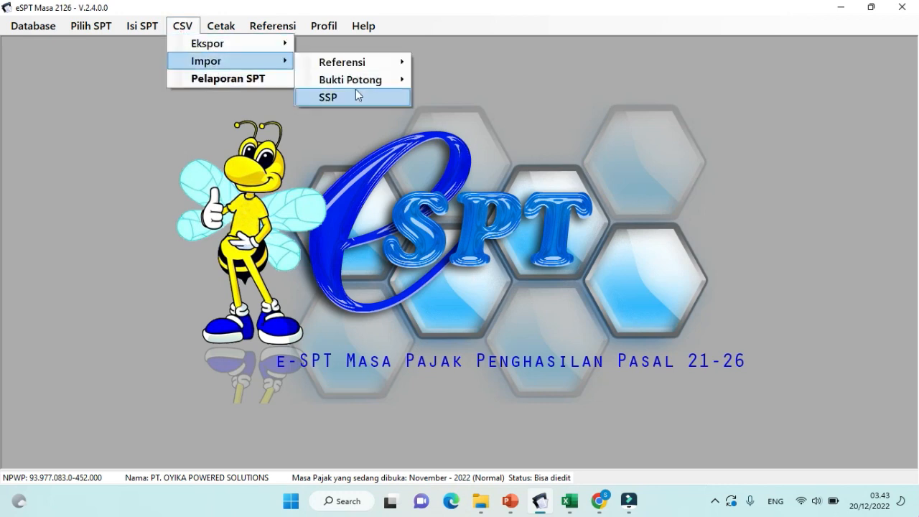
pyautogui.moveTo(362, 86)
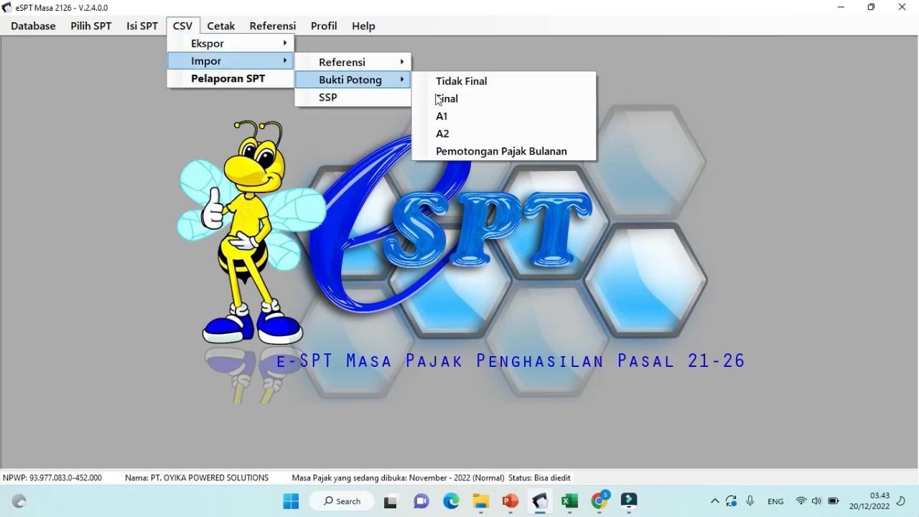
pyautogui.click(503, 153)
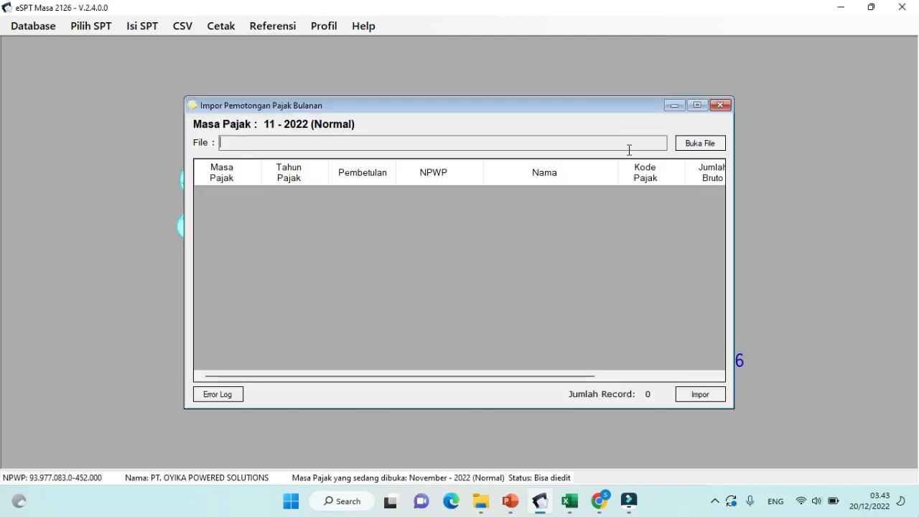
pyautogui.click(691, 143)
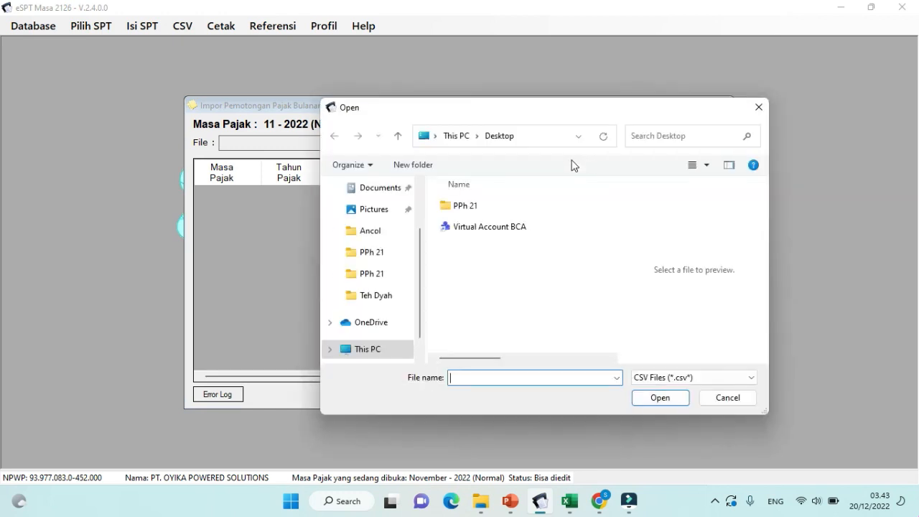
pyautogui.doubleClick(446, 207)
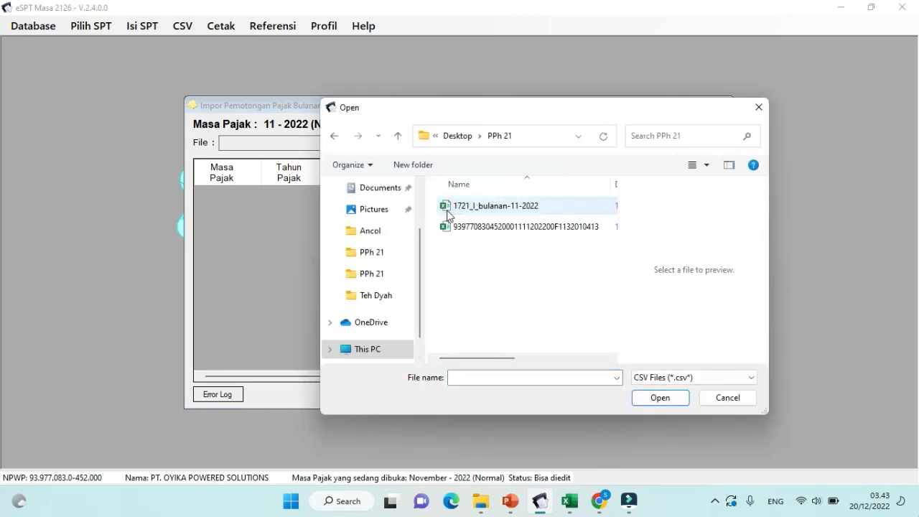
pyautogui.click(446, 211)
pyautogui.click(671, 401)
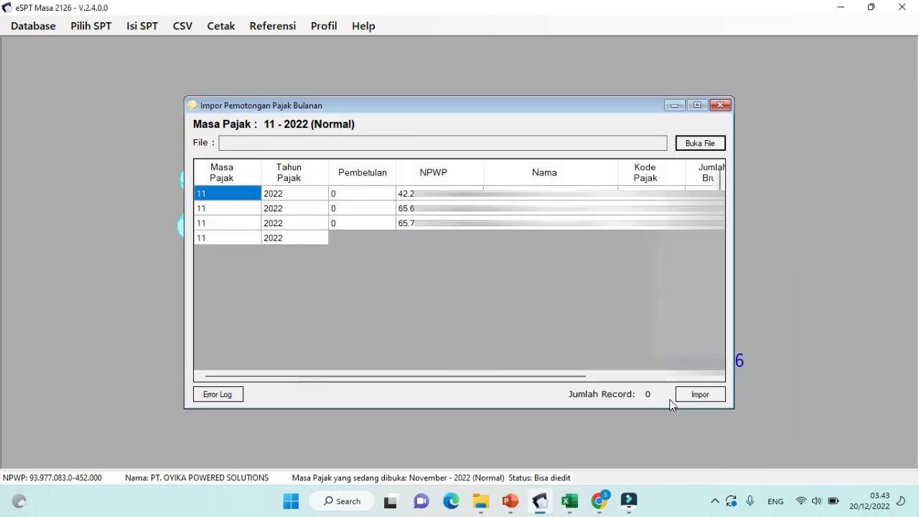
pyautogui.click(688, 398)
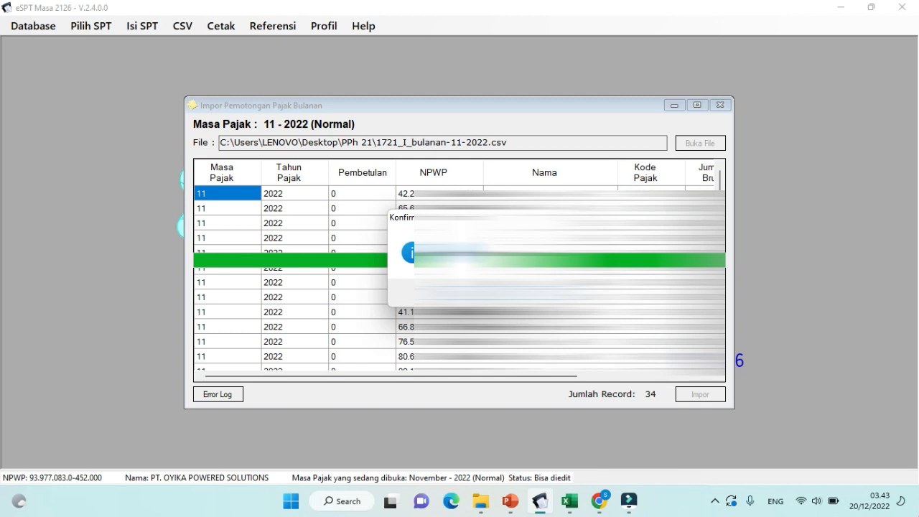
pyautogui.click(720, 106)
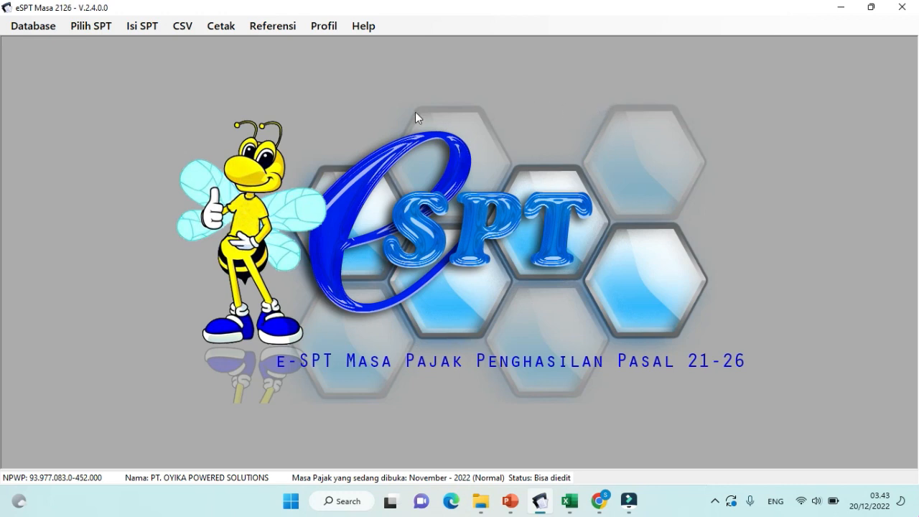
# Step: Save the 1721-I monthly list with 19 below-PTKP employees earning Rp 95.024.958 gross
pyautogui.click(149, 32)
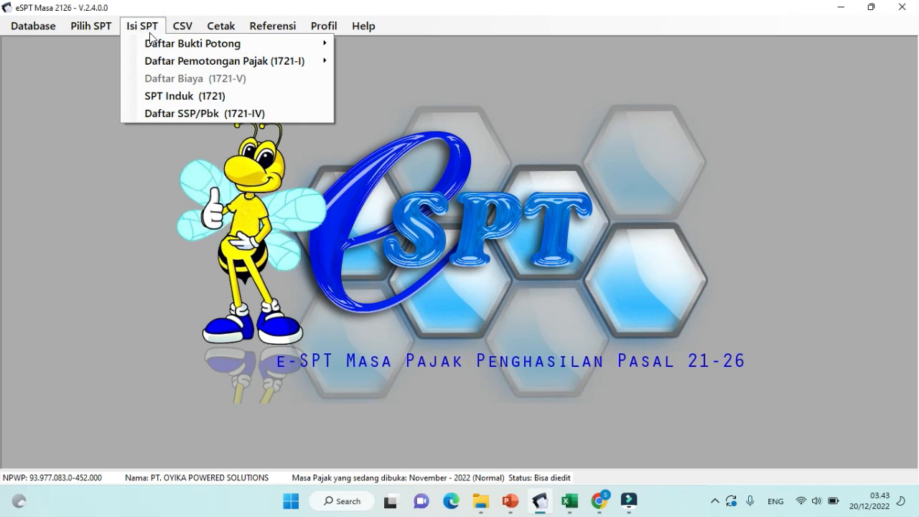
pyautogui.moveTo(155, 67)
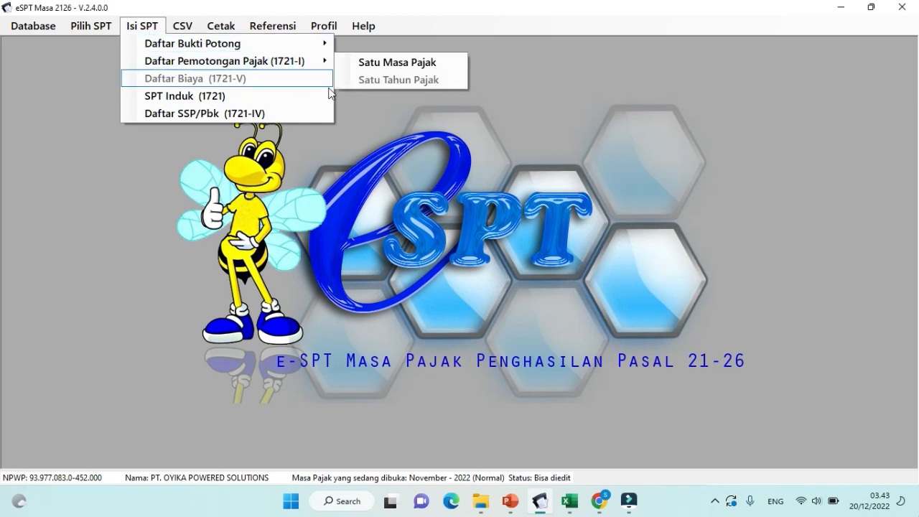
pyautogui.moveTo(324, 61)
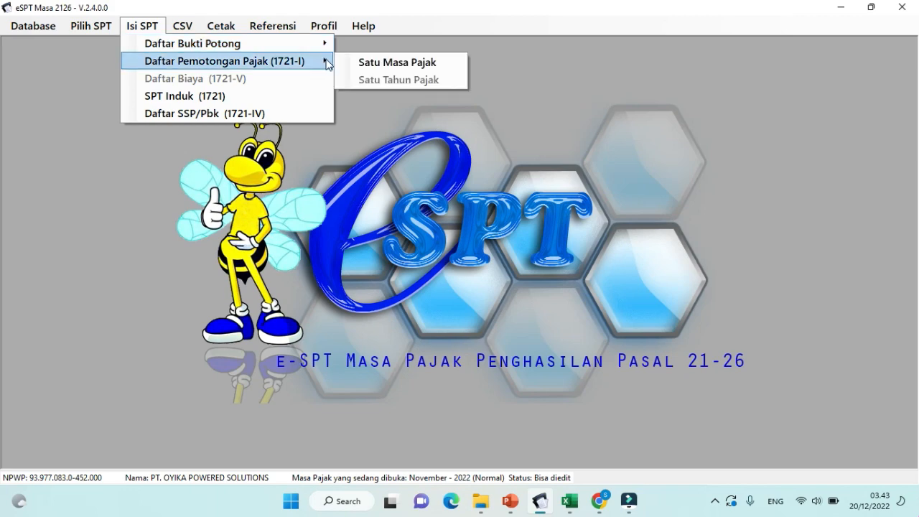
pyautogui.click(371, 64)
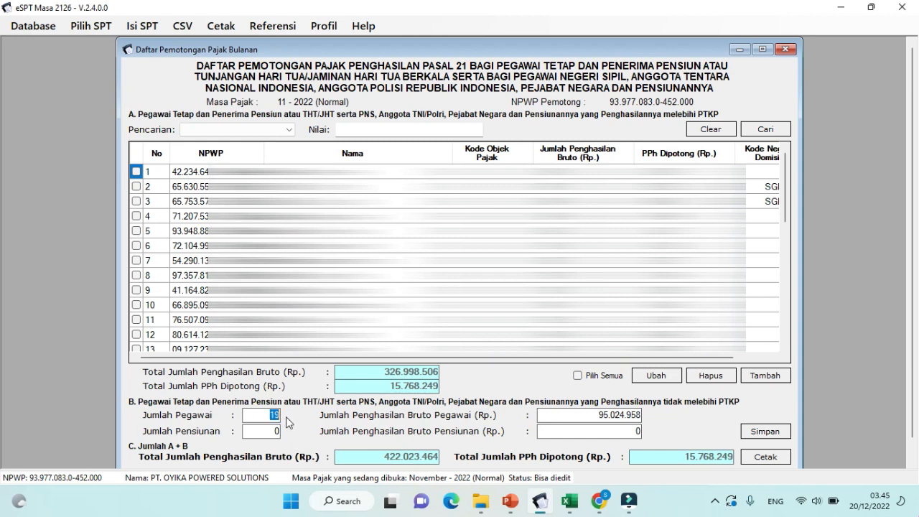
pyautogui.click(567, 414)
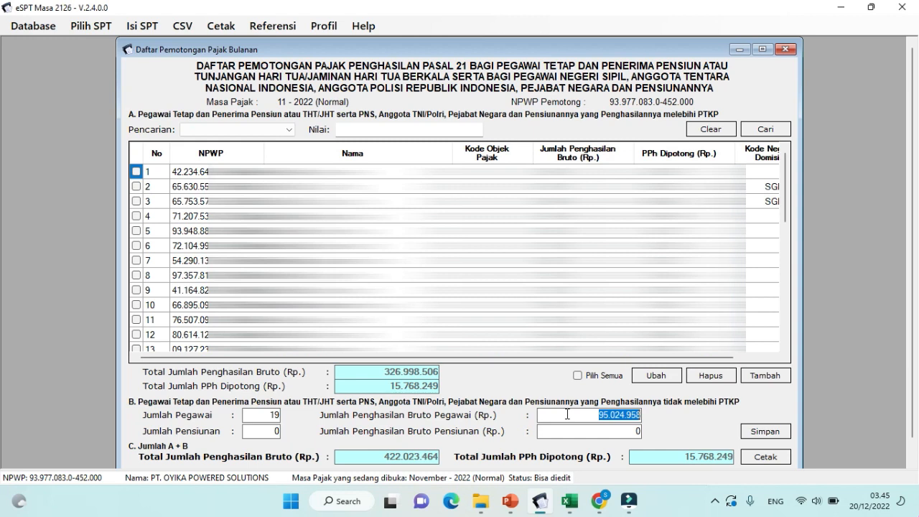
pyautogui.click(754, 432)
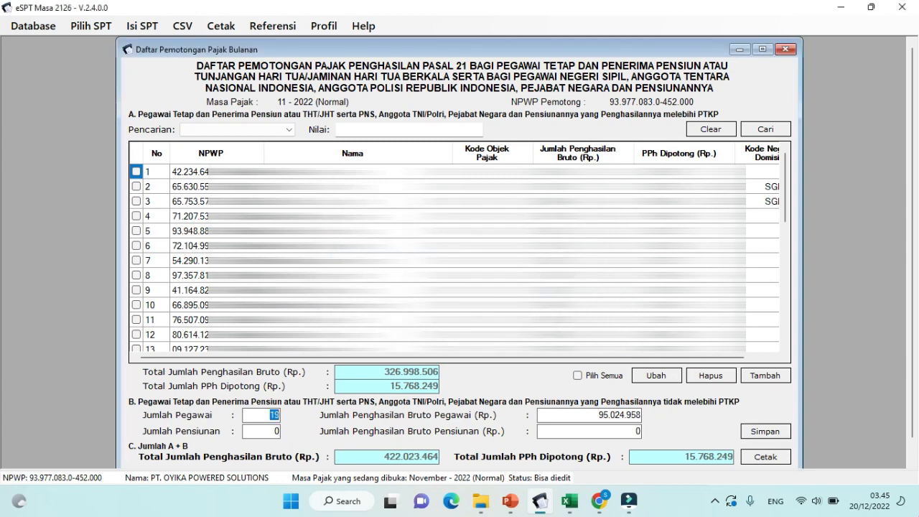
pyautogui.click(786, 50)
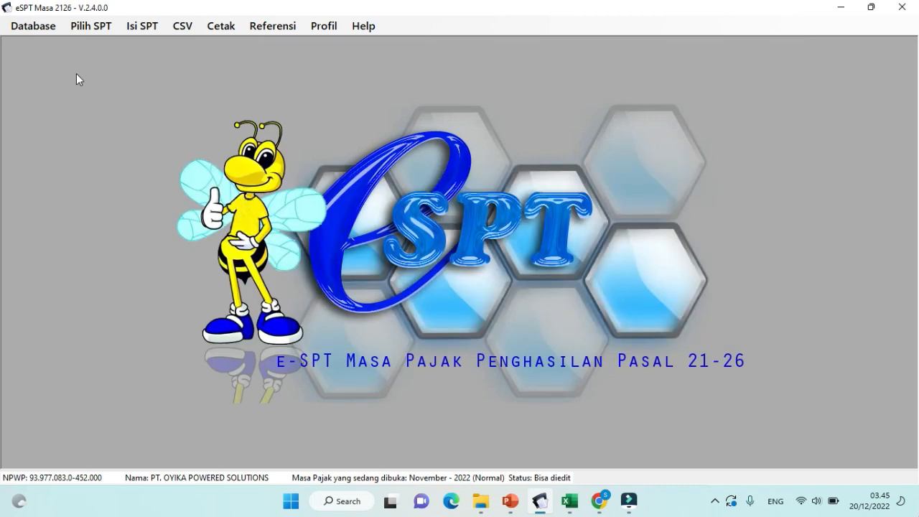
# Step: Review the 21 non-final withholding slips, then start new slip 1.3-11.22-0000023
pyautogui.click(146, 28)
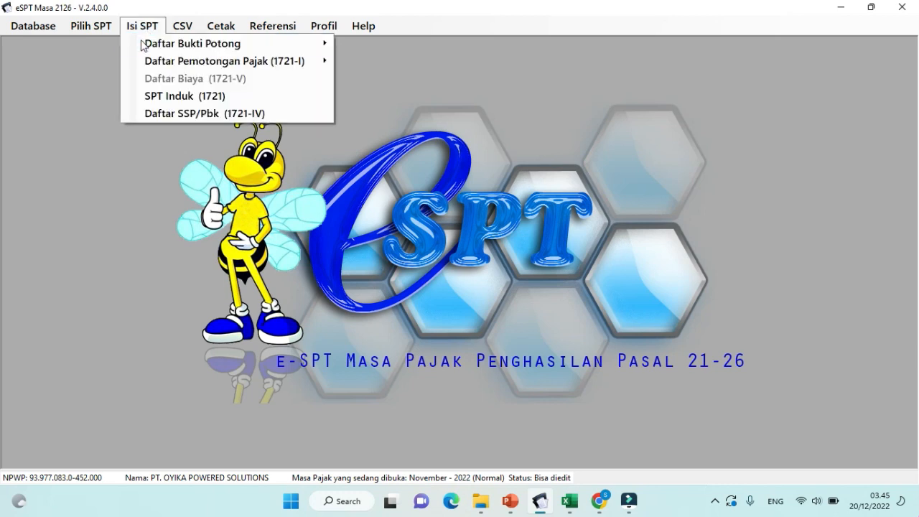
pyautogui.moveTo(142, 44)
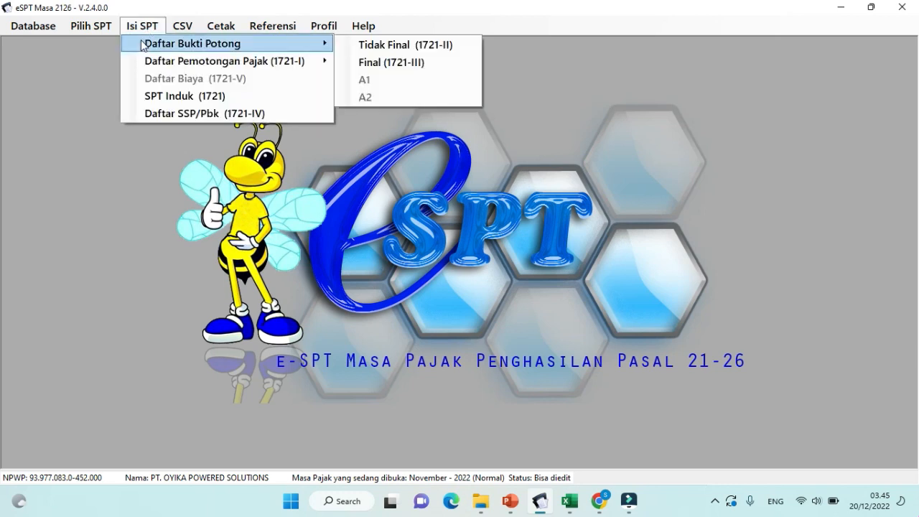
pyautogui.click(362, 46)
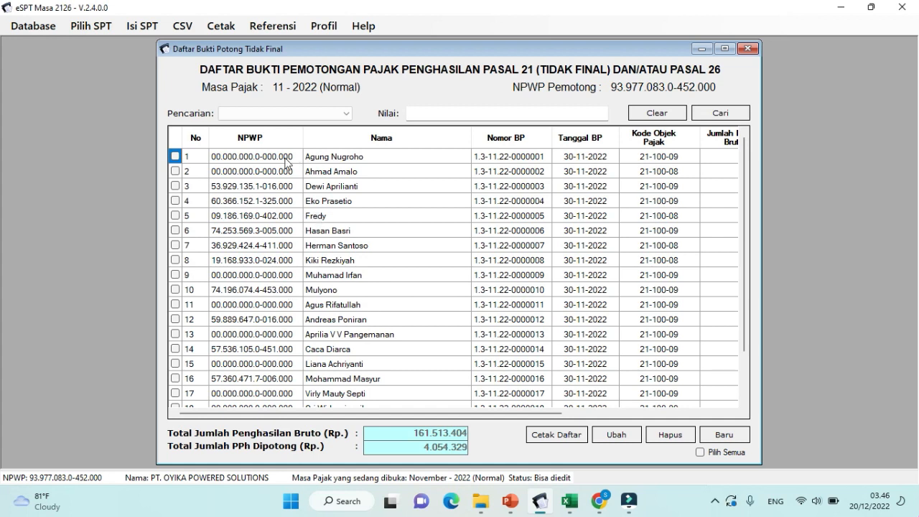
pyautogui.scroll(-2, 357, 297)
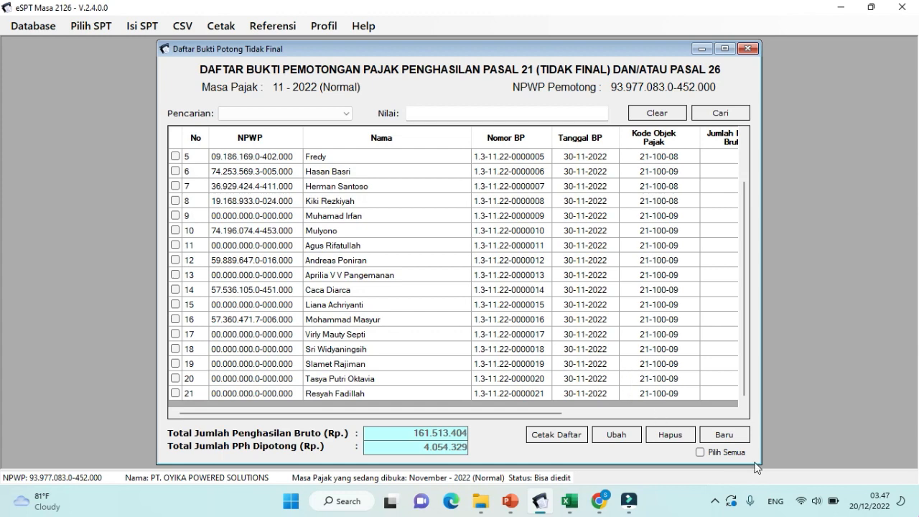
pyautogui.click(724, 435)
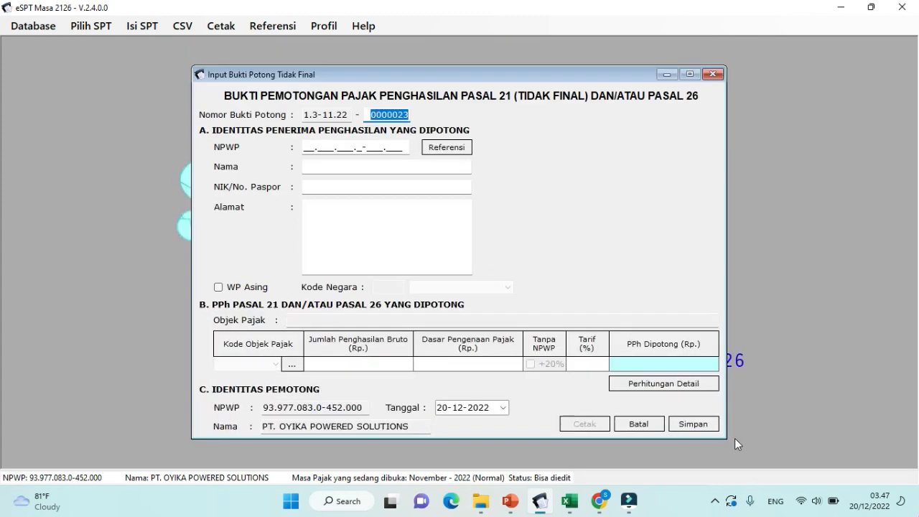
# Step: Change the slip number to 1.3-11.22-0000022 and paste the recipient's NPWP to fill their details
pyautogui.press('Right')
pyautogui.press('BackSpace')
pyautogui.write('2')
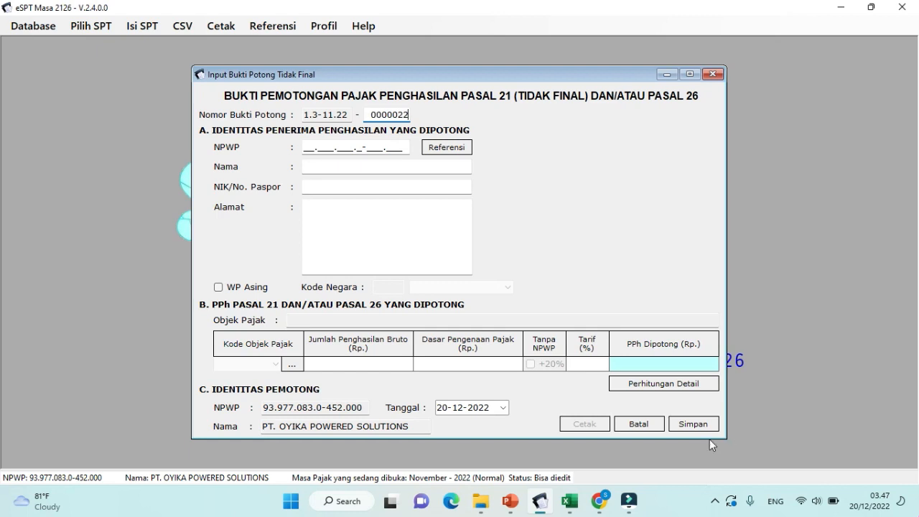
pyautogui.click(305, 148)
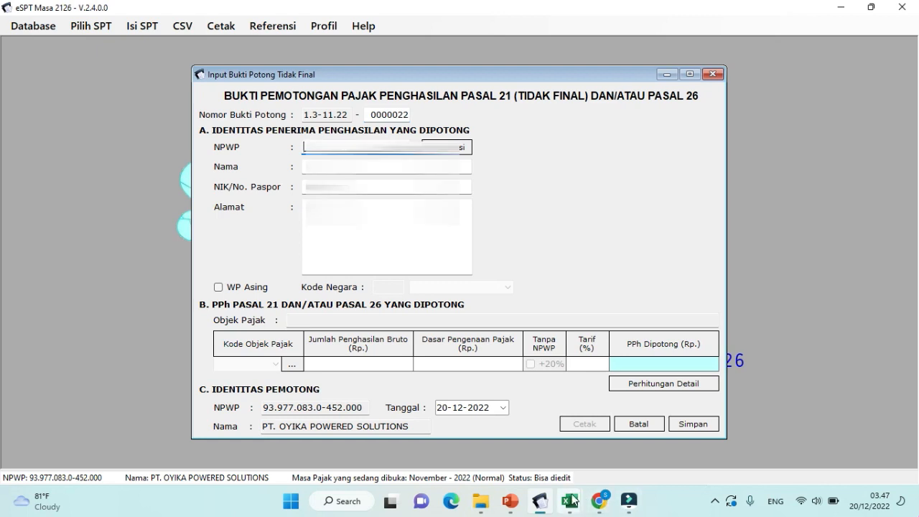
pyautogui.hotkey('ctrl', 'v')
pyautogui.press('Tab')
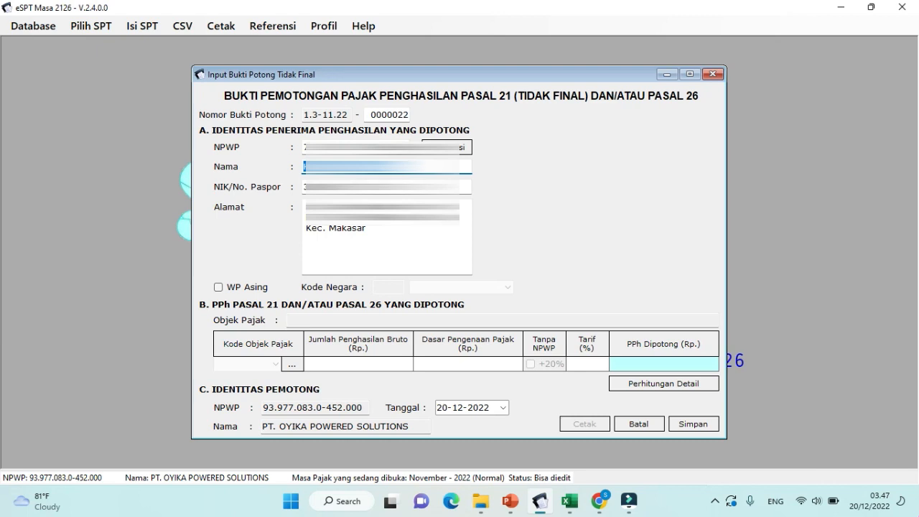
pyautogui.click(421, 167)
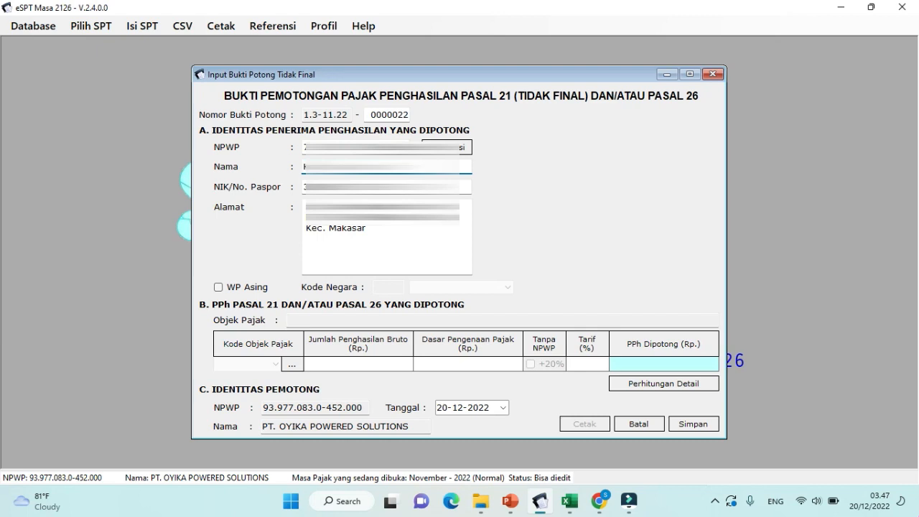
pyautogui.press('Tab')
pyautogui.press('Tab')
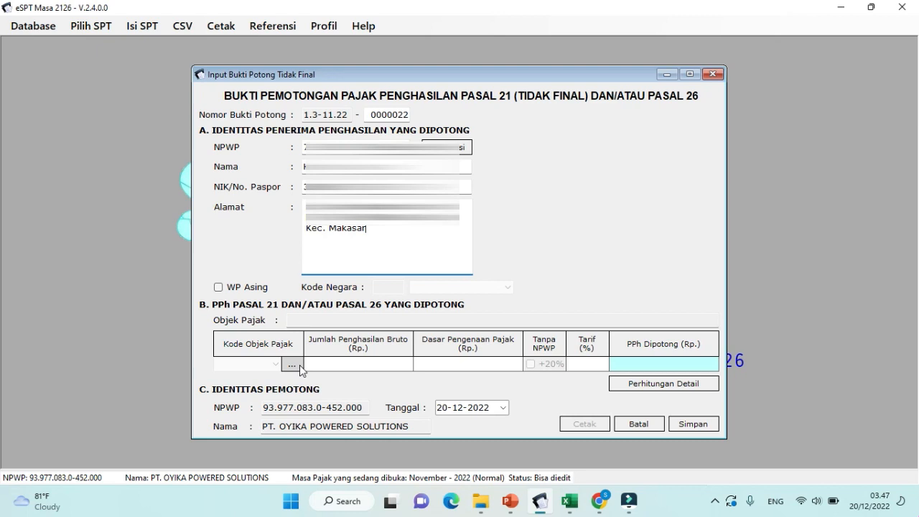
# Step: Set tax object 21-100-09, gross 256410 (tax 6.410), date 30-11-2022, and save the slip
pyautogui.click(298, 366)
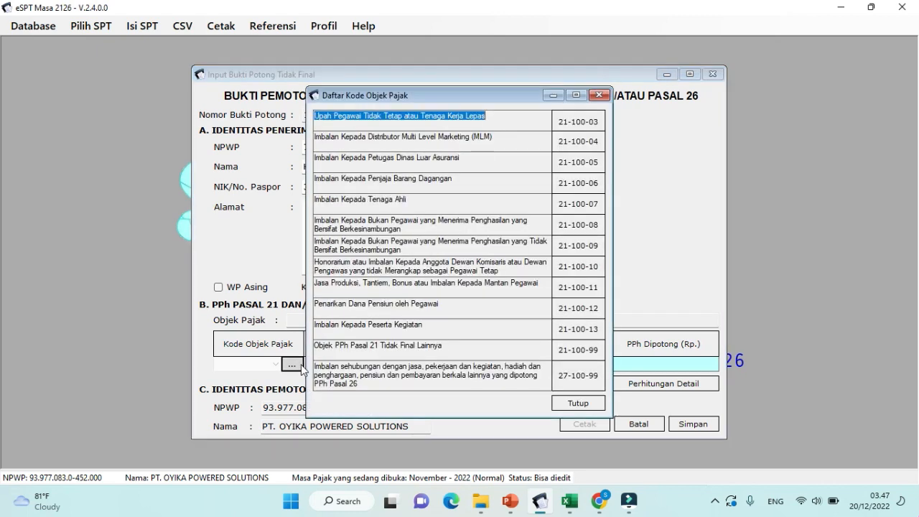
pyautogui.doubleClick(575, 251)
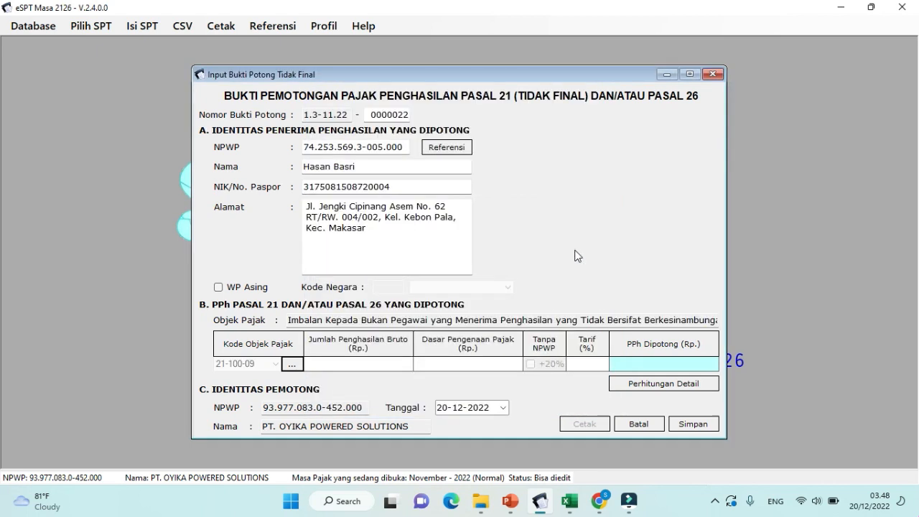
pyautogui.click(384, 363)
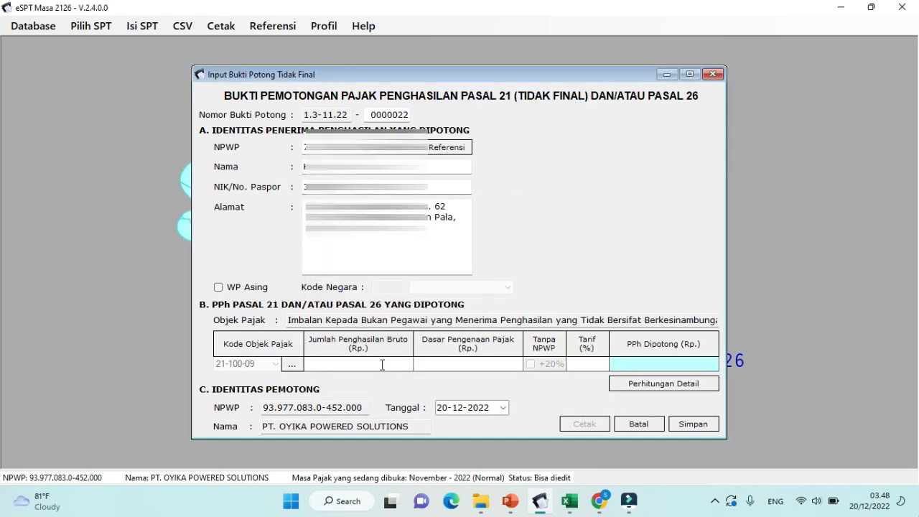
pyautogui.write('256410')
pyautogui.press('Tab')
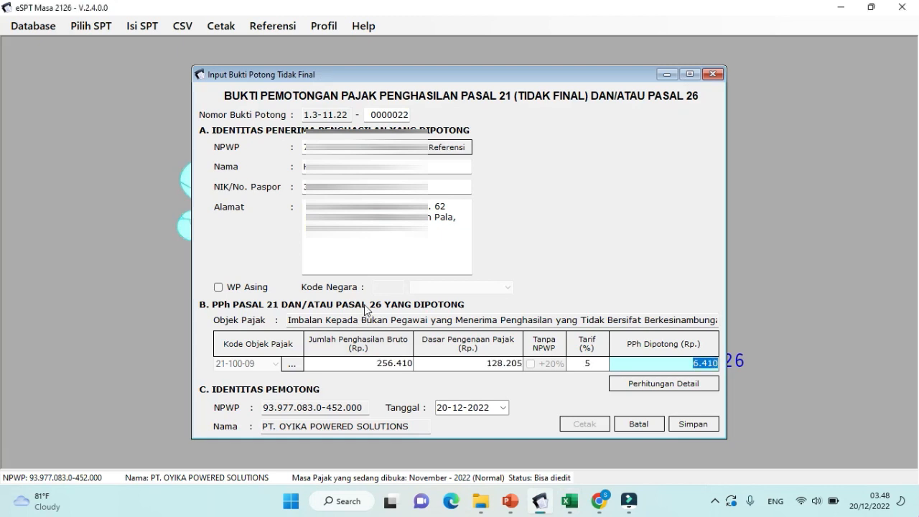
pyautogui.click(502, 408)
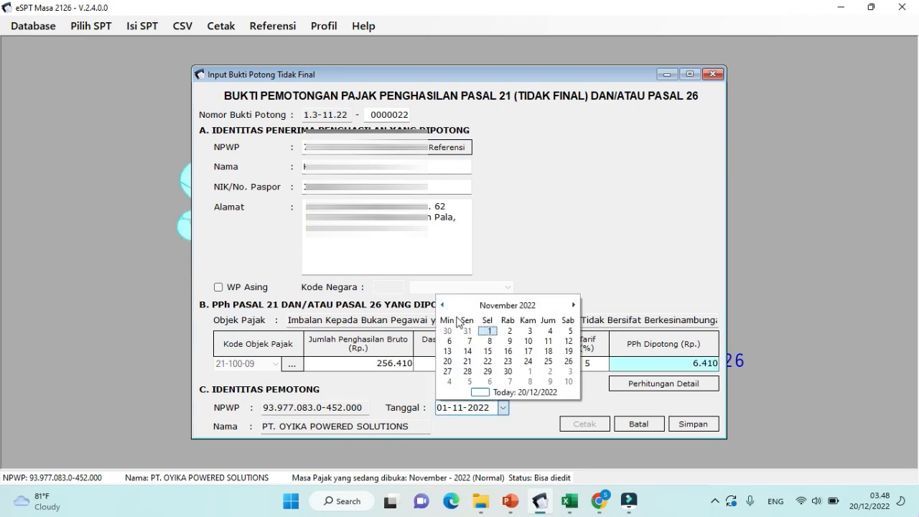
pyautogui.click(508, 372)
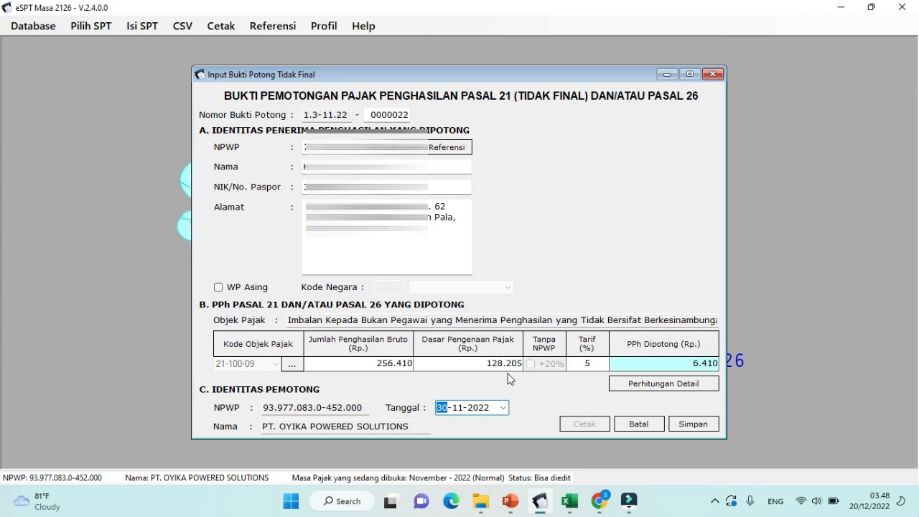
pyautogui.click(694, 425)
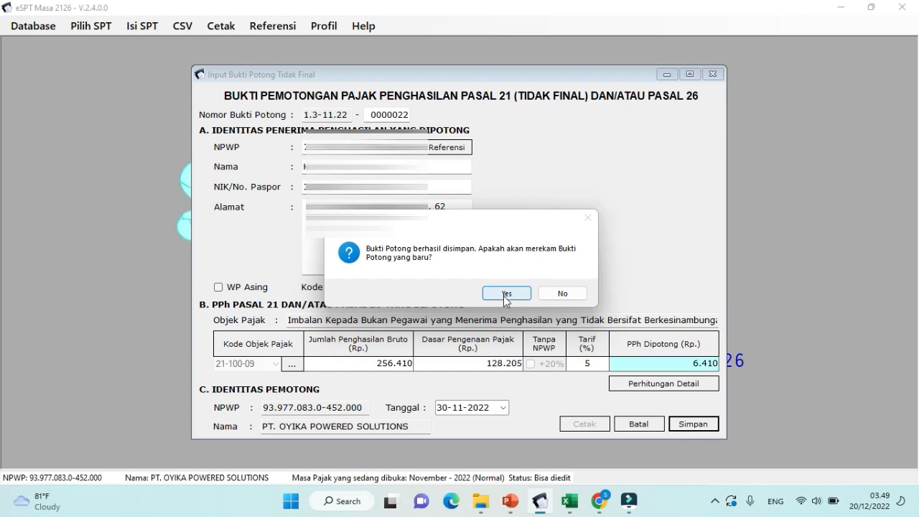
pyautogui.click(557, 296)
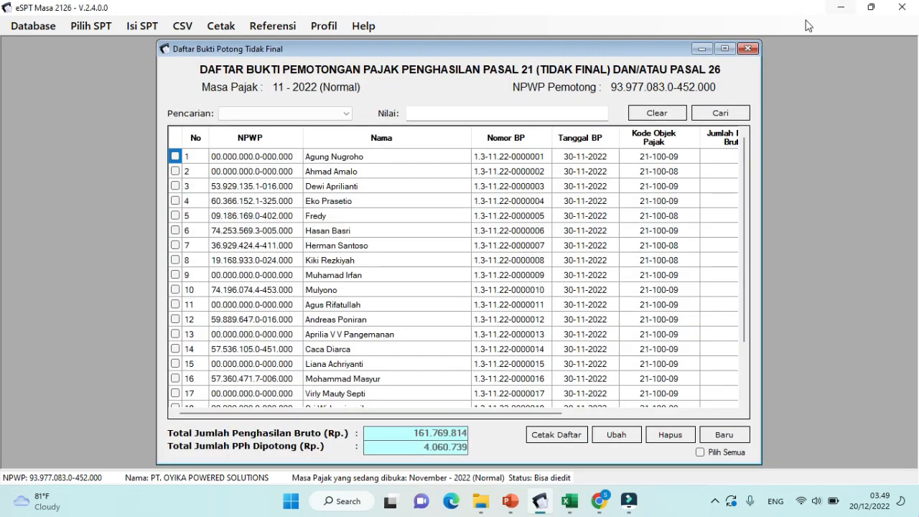
# Step: Check the SPT Induk (1721) grand total tax of 19.828.988, then close the form
pyautogui.click(751, 52)
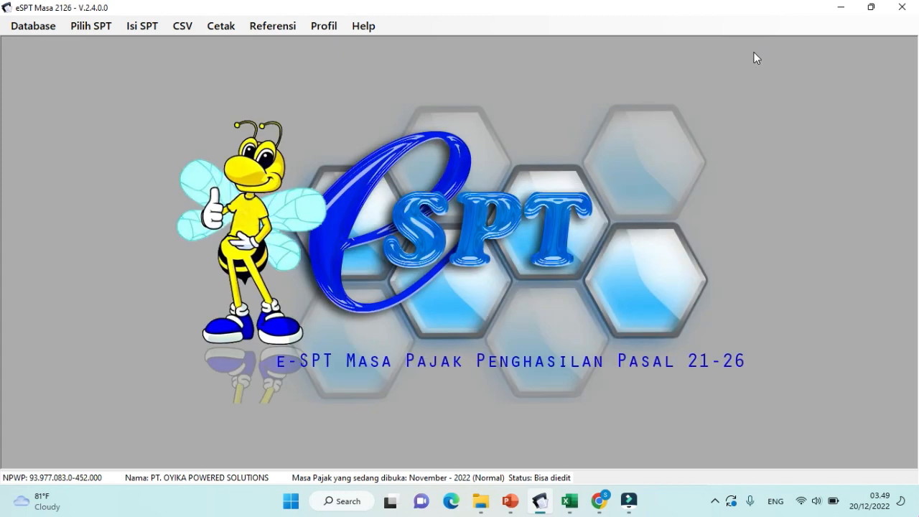
pyautogui.click(156, 31)
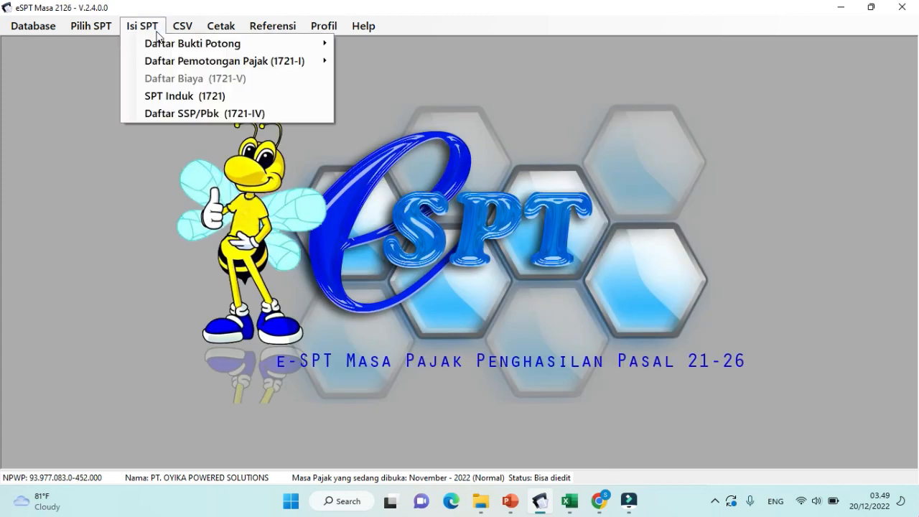
pyautogui.click(173, 99)
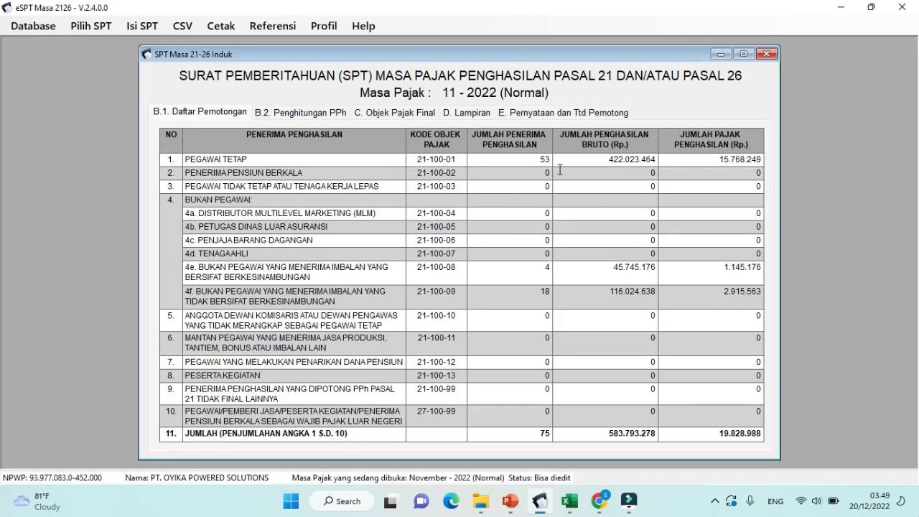
pyautogui.moveTo(719, 434); pyautogui.dragTo(770, 451)
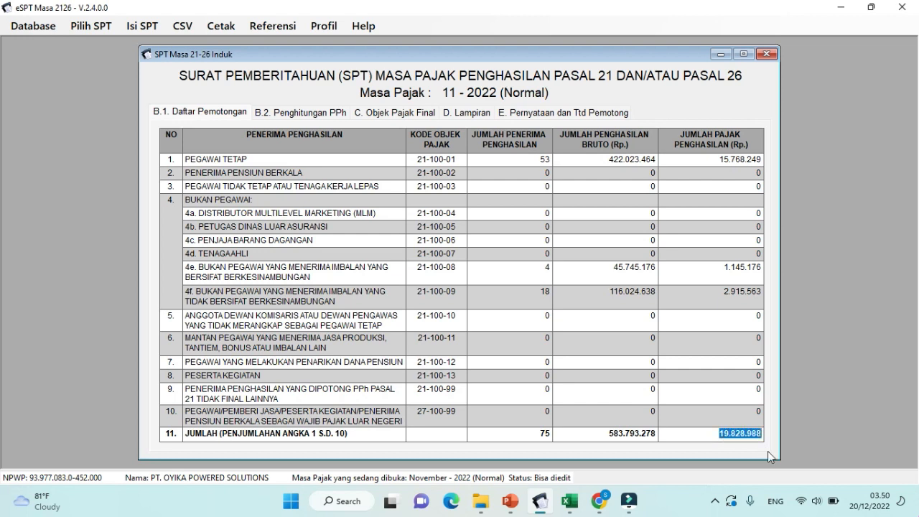
pyautogui.click(716, 433)
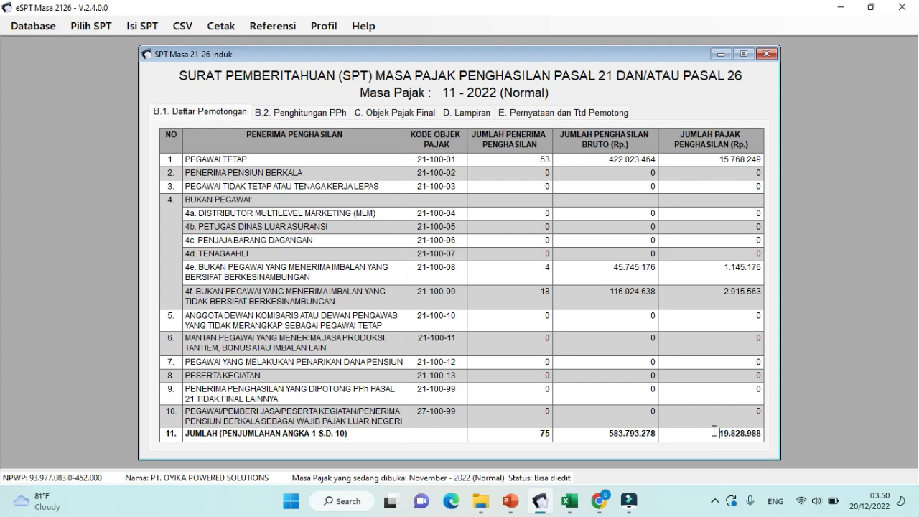
pyautogui.moveTo(715, 431); pyautogui.dragTo(762, 439)
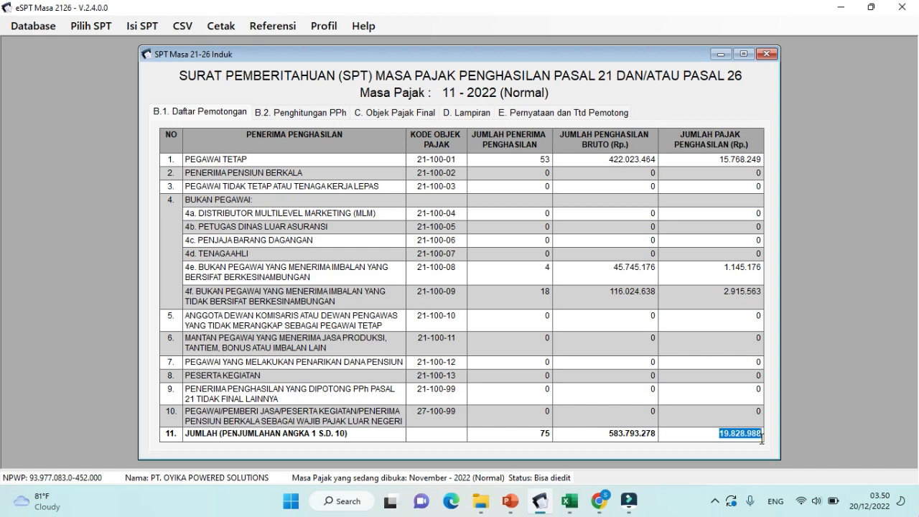
pyautogui.click(766, 55)
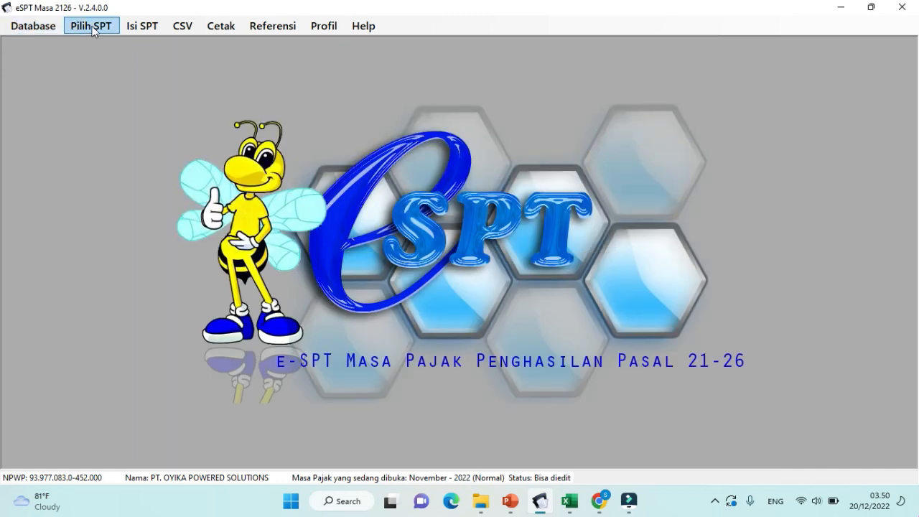
# Step: Start a new SSP entry with account 411121, deposit code 100, dated 08-11-2022
pyautogui.click(141, 27)
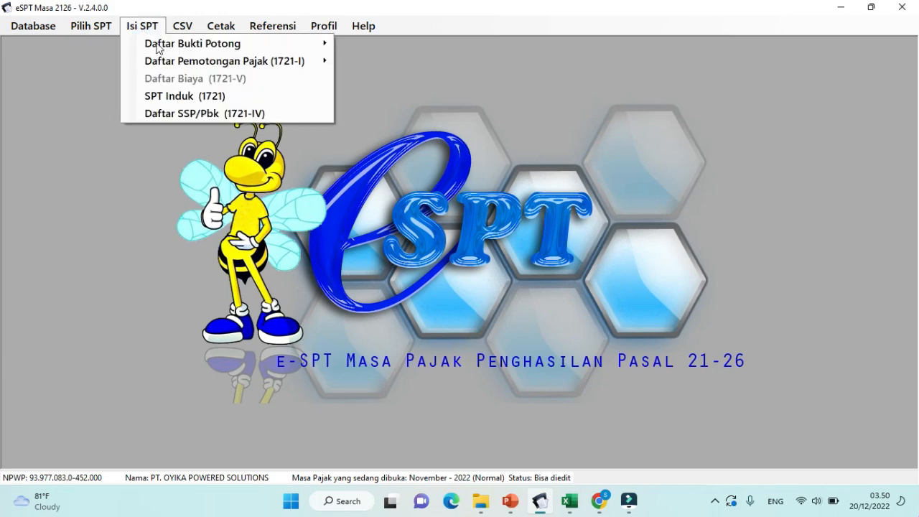
pyautogui.click(161, 114)
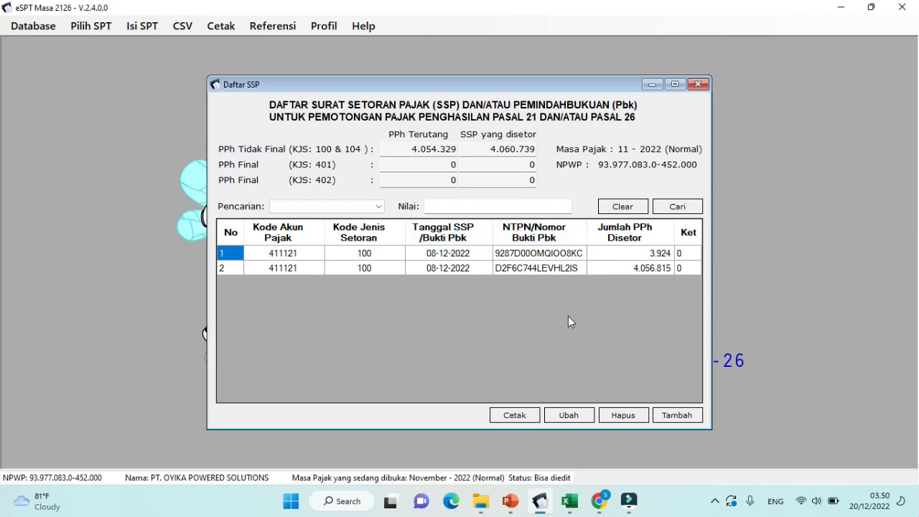
pyautogui.click(664, 419)
pyautogui.click(664, 420)
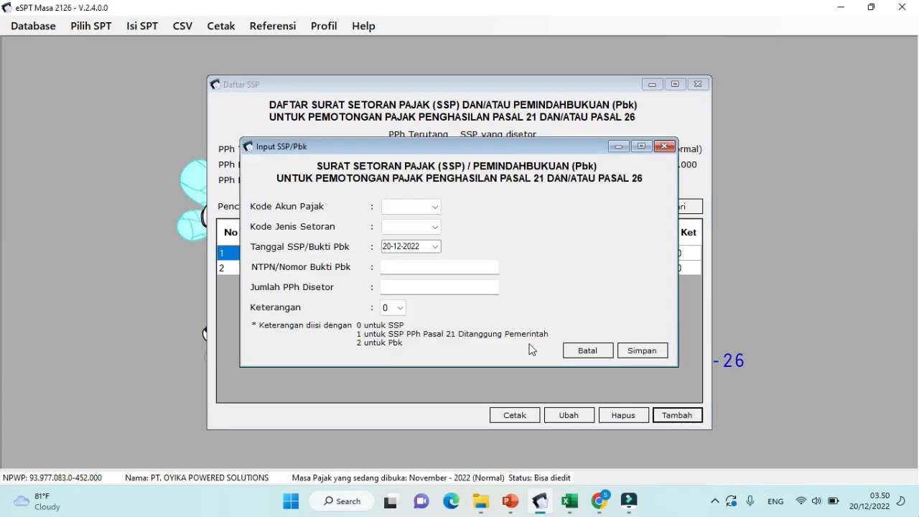
pyautogui.click(436, 208)
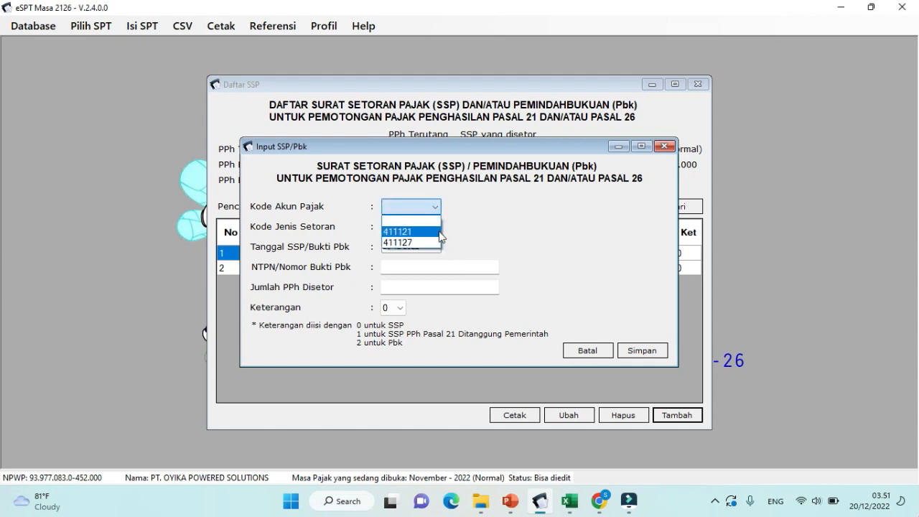
pyautogui.click(436, 233)
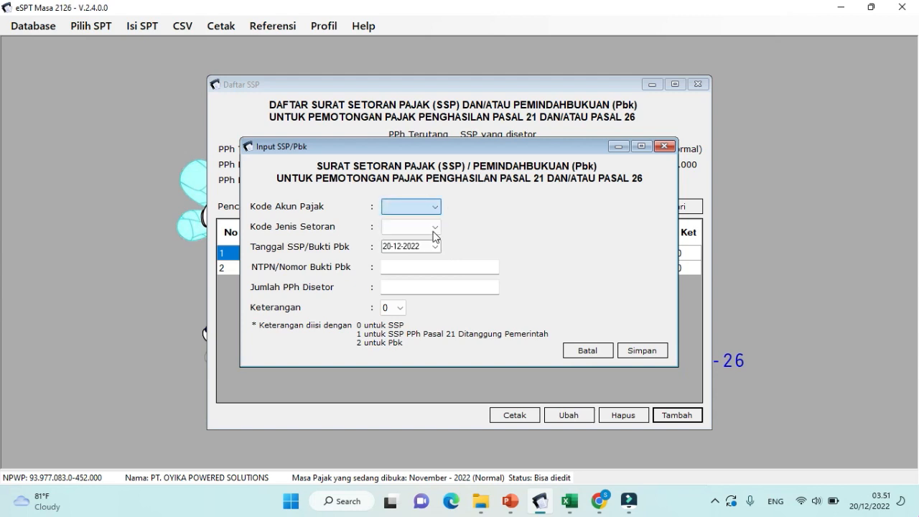
pyautogui.click(432, 229)
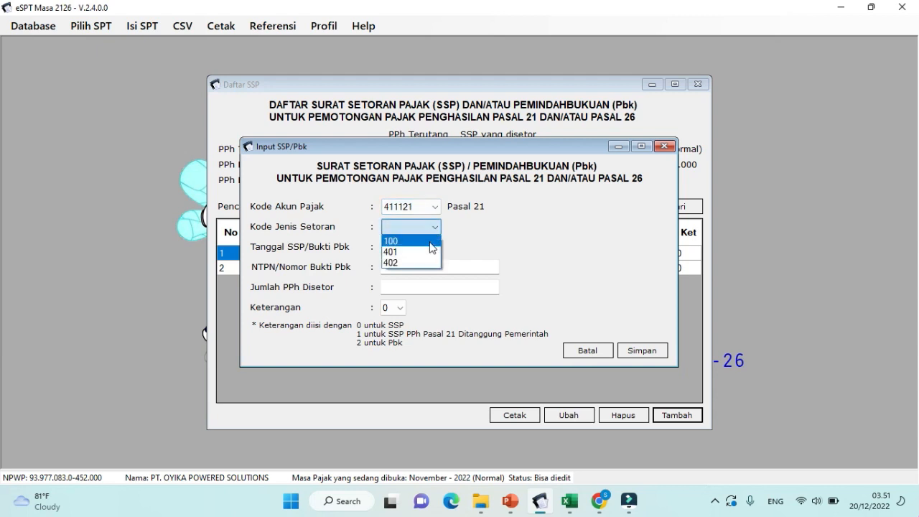
pyautogui.click(429, 240)
pyautogui.click(435, 248)
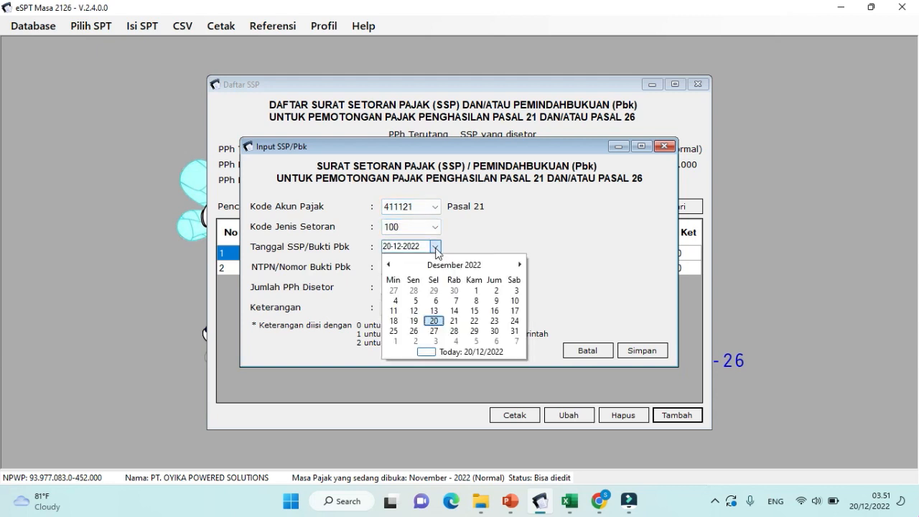
pyautogui.click(389, 265)
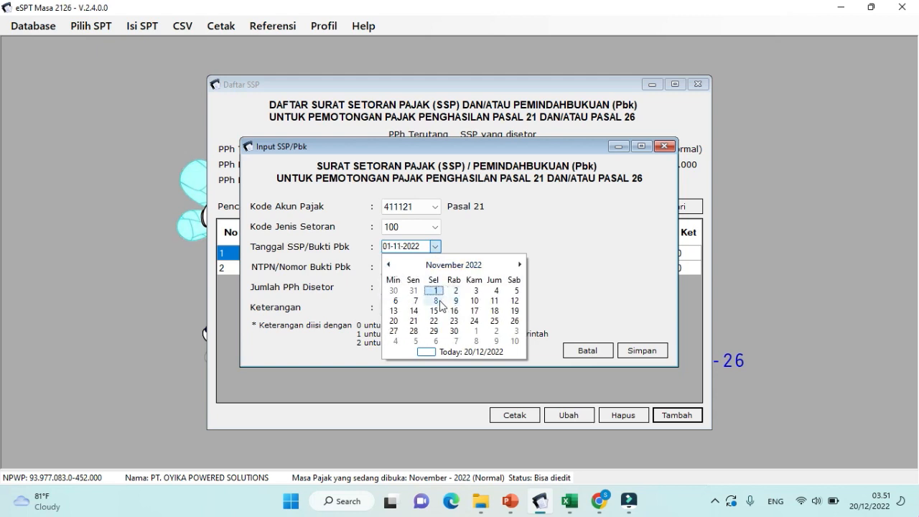
pyautogui.click(439, 300)
# Step: Paste the NTPN, enter 15768249 as paid PPh, save the SSP and close the list
pyautogui.click(422, 267)
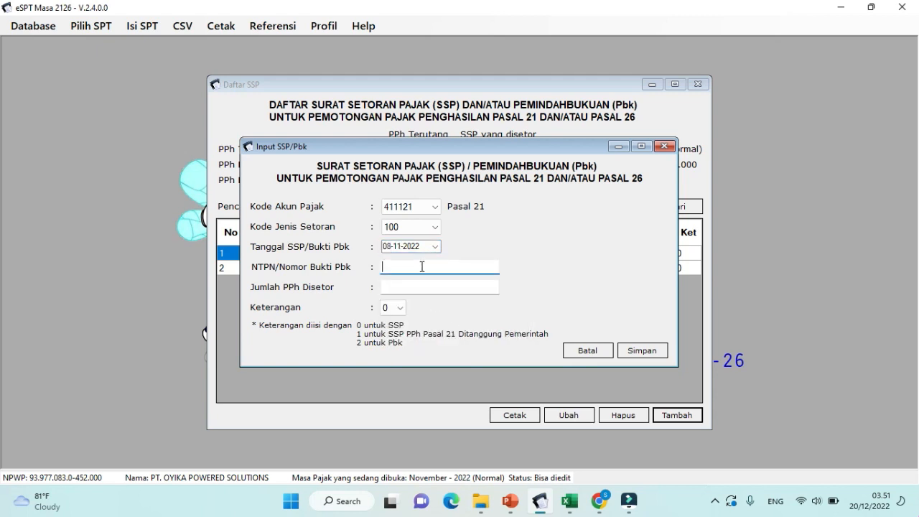
pyautogui.click(398, 288)
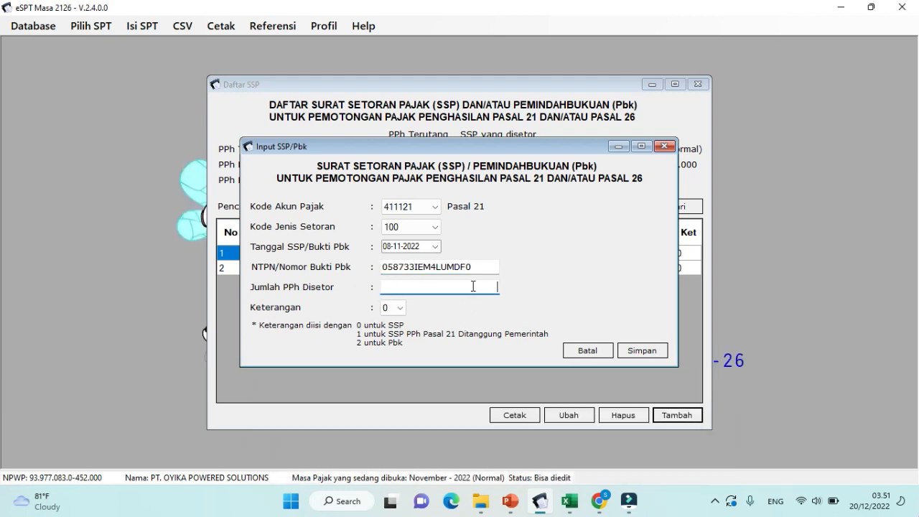
pyautogui.write('15768249')
pyautogui.click(640, 352)
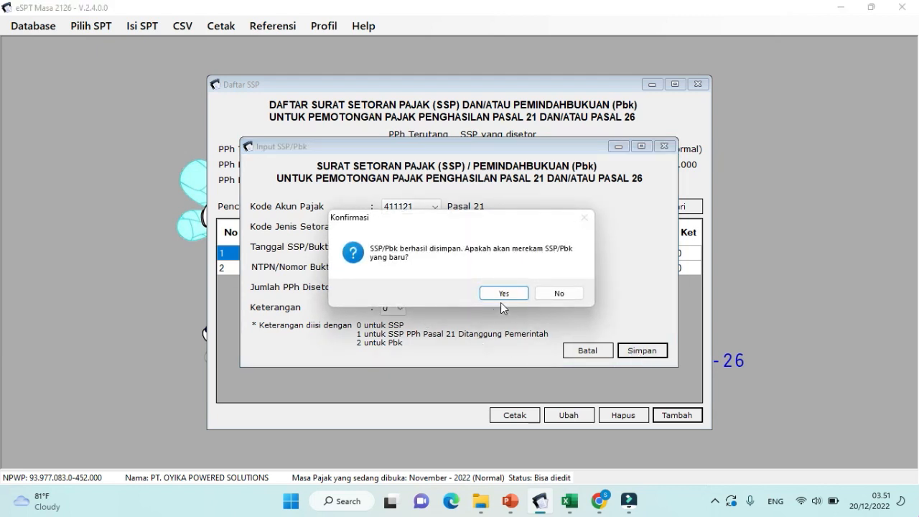
pyautogui.click(544, 293)
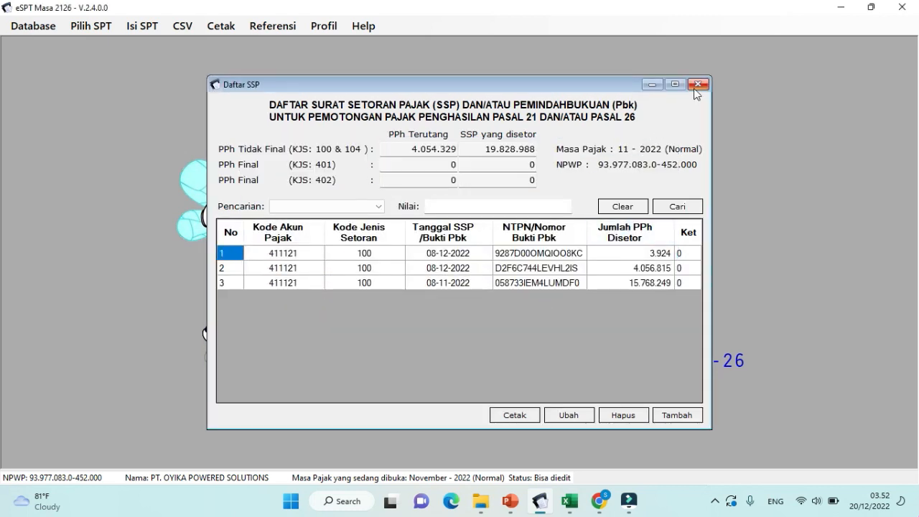
pyautogui.click(695, 87)
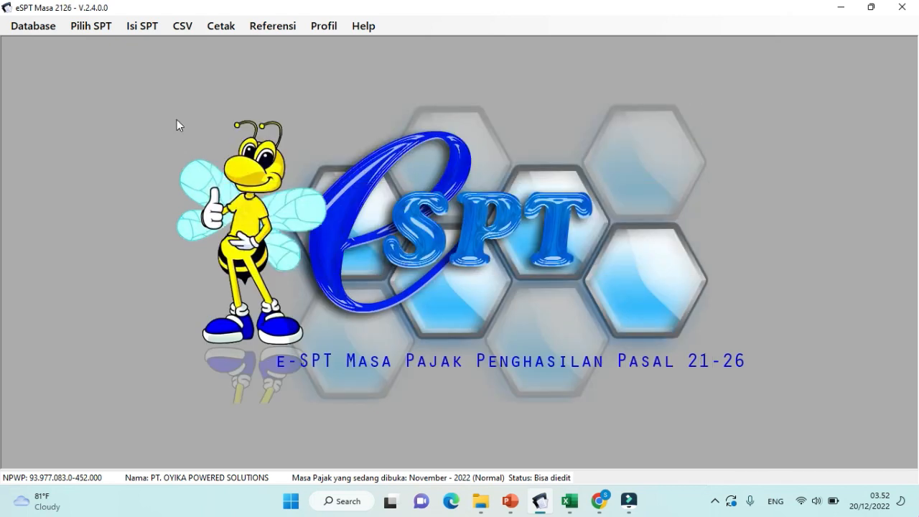
# Step: Review SPT Induk tabs B.1 through E, save it with PPh 19.828.988, and close it
pyautogui.click(145, 28)
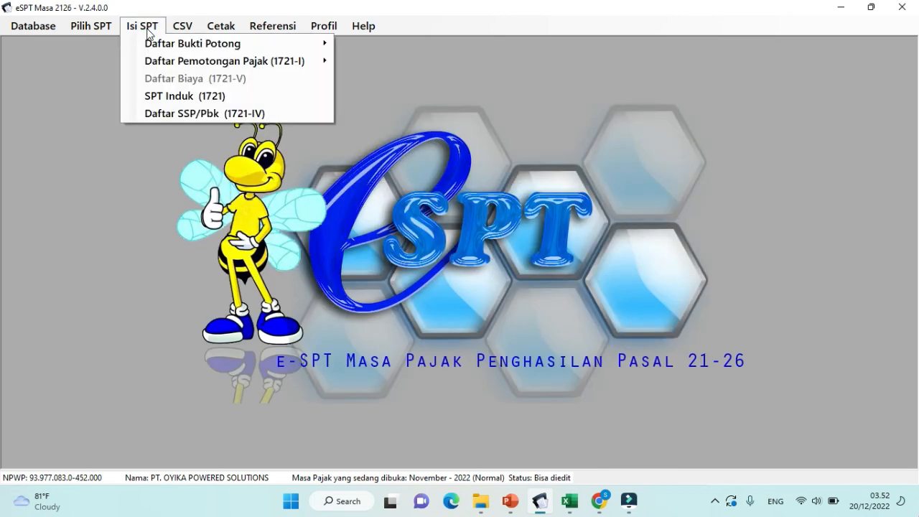
pyautogui.click(170, 98)
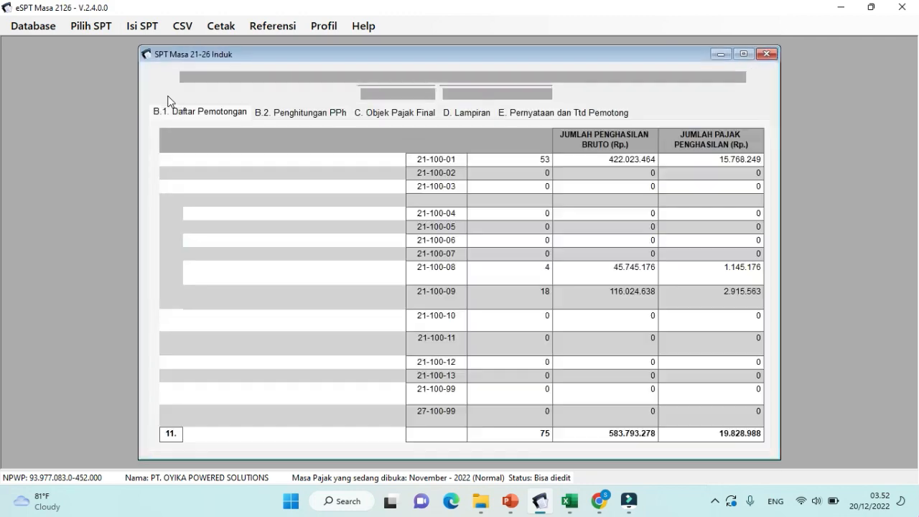
pyautogui.click(274, 115)
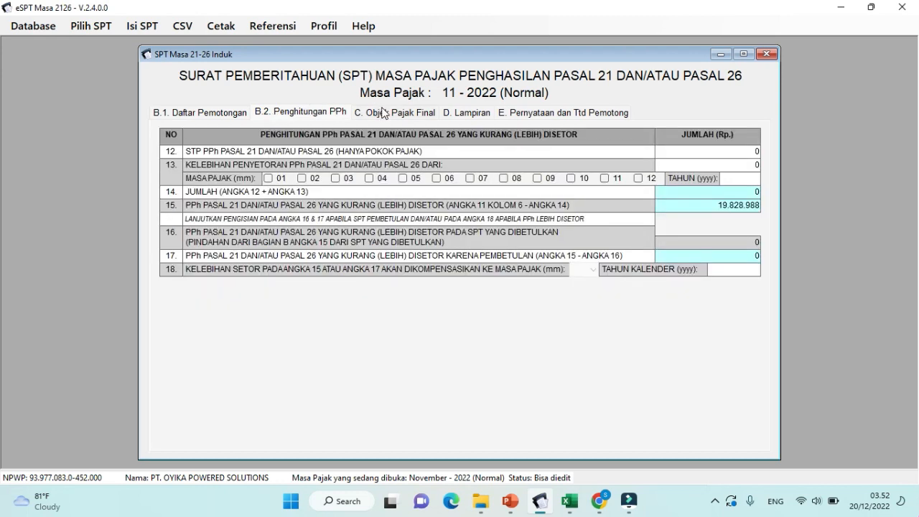
pyautogui.click(383, 113)
pyautogui.click(461, 115)
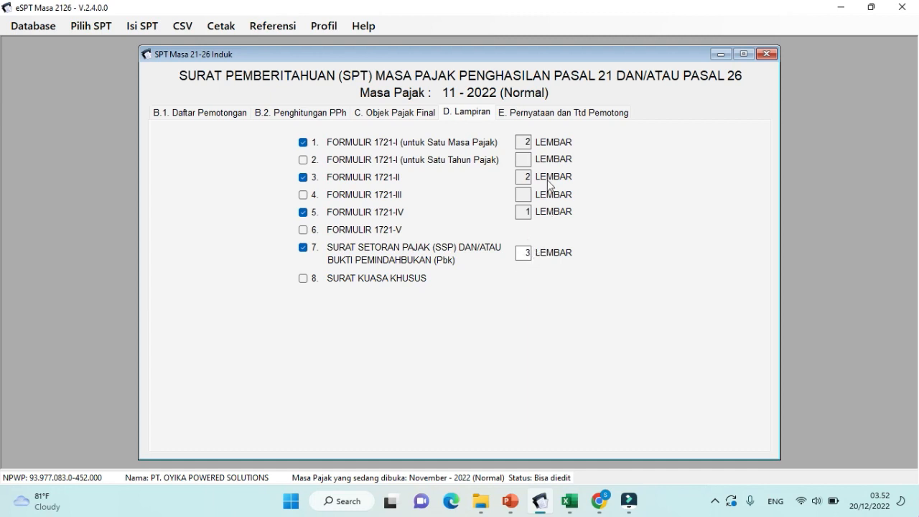
pyautogui.click(560, 113)
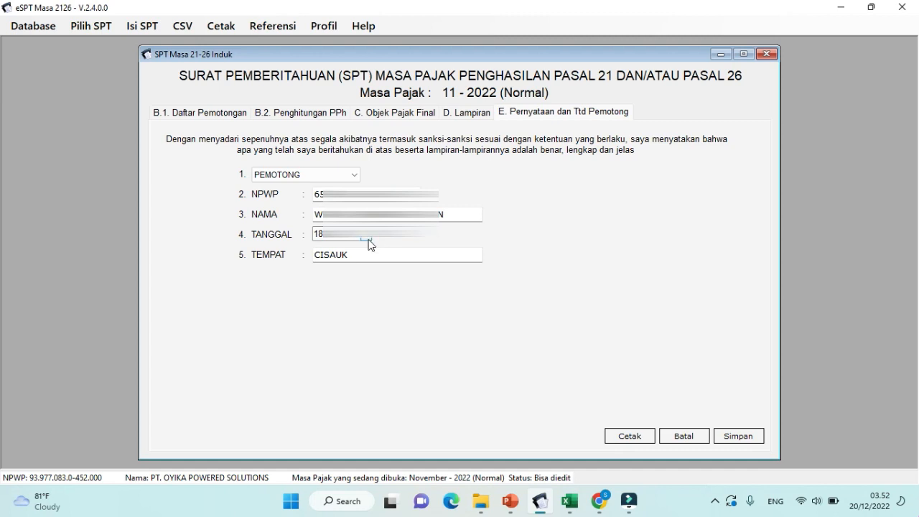
pyautogui.click(756, 440)
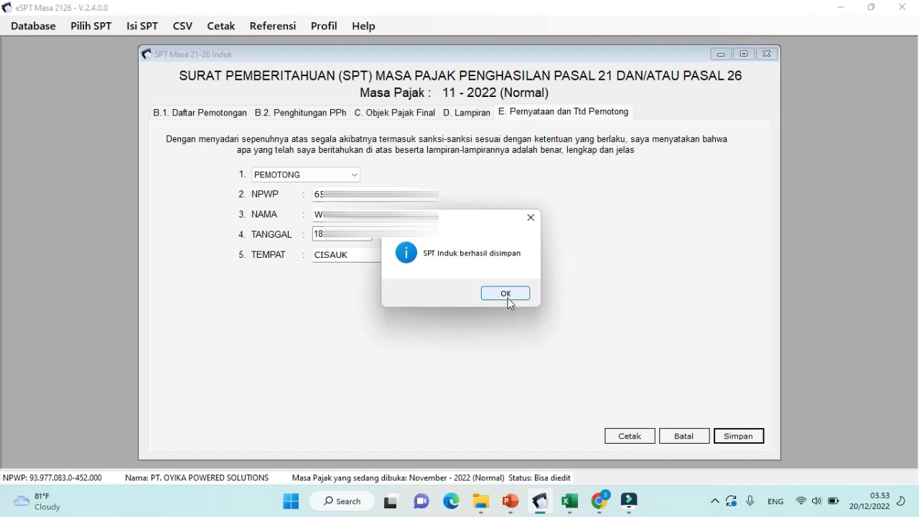
pyautogui.click(506, 294)
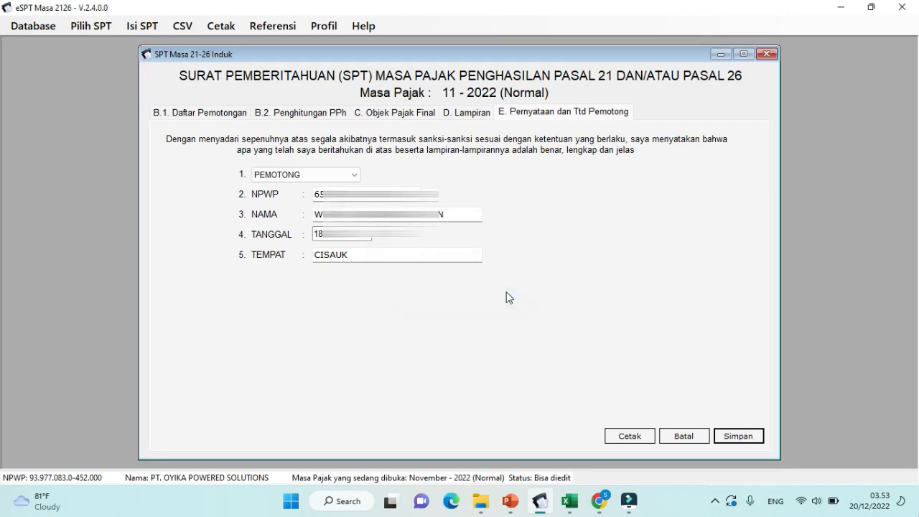
pyautogui.click(767, 54)
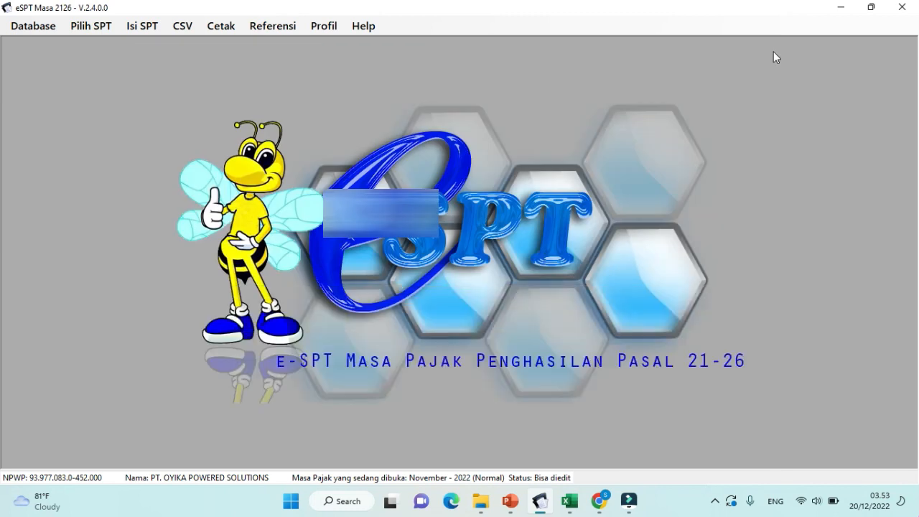
pyautogui.click(180, 34)
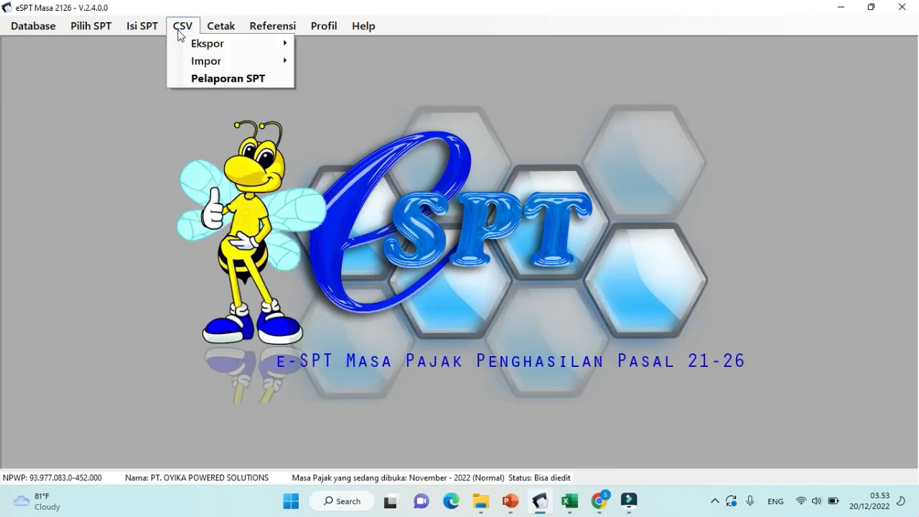
# Step: Generate the November 2022 reporting CSV (tax 19.828.988) and save it to the Desktop
pyautogui.click(254, 81)
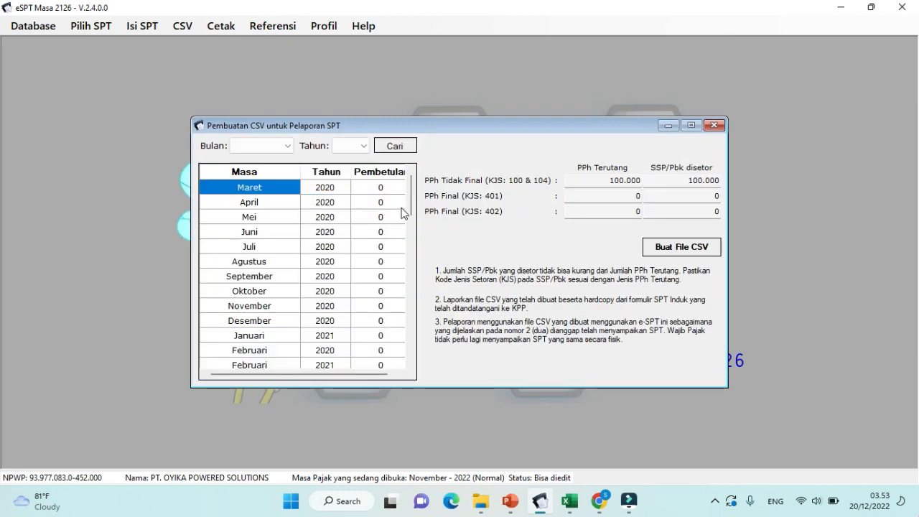
pyautogui.moveTo(414, 214); pyautogui.dragTo(431, 368)
pyautogui.click(288, 349)
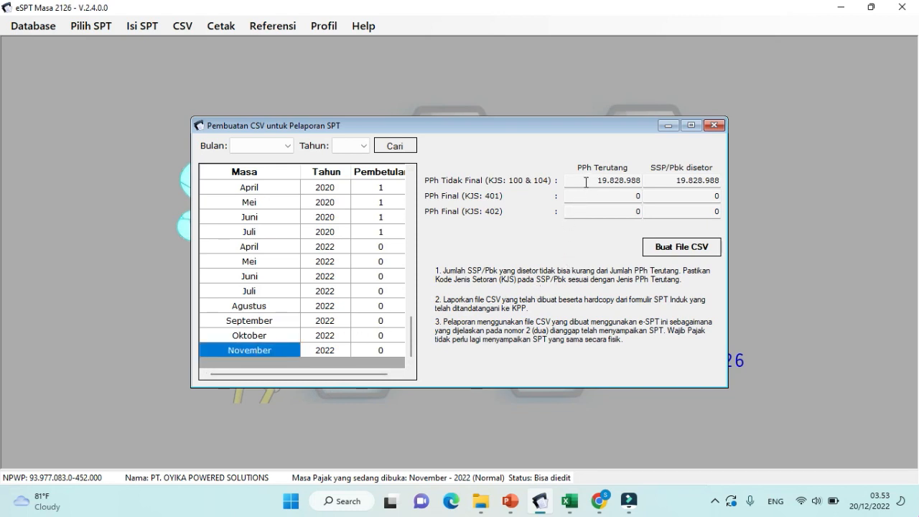
pyautogui.moveTo(586, 182); pyautogui.dragTo(720, 184)
pyautogui.click(668, 184)
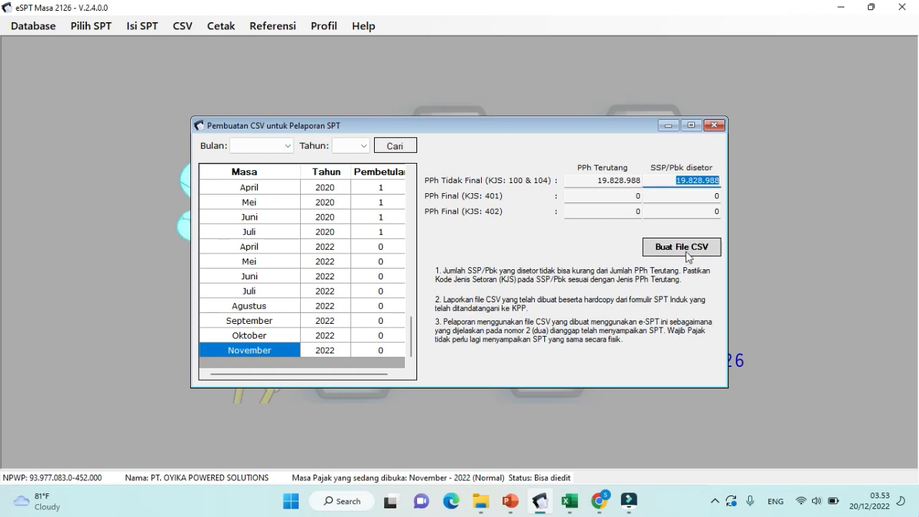
pyautogui.click(687, 252)
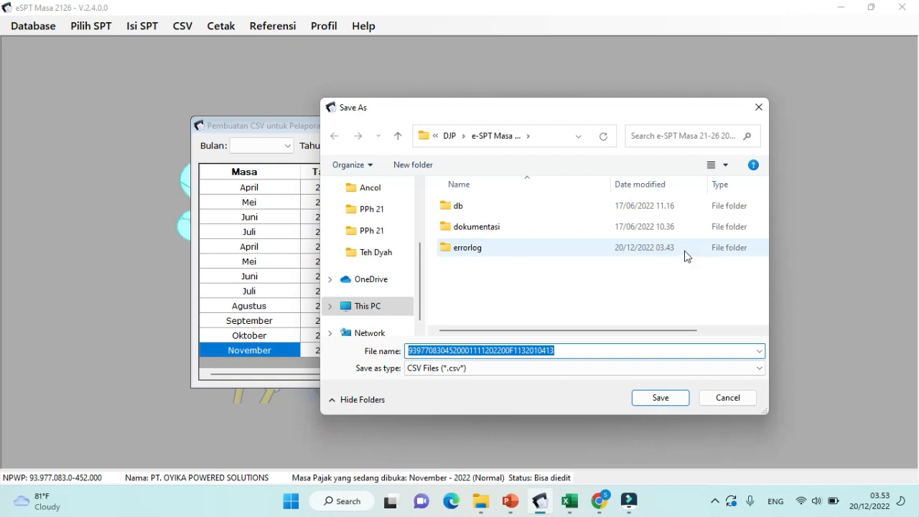
pyautogui.scroll(2, 424, 199)
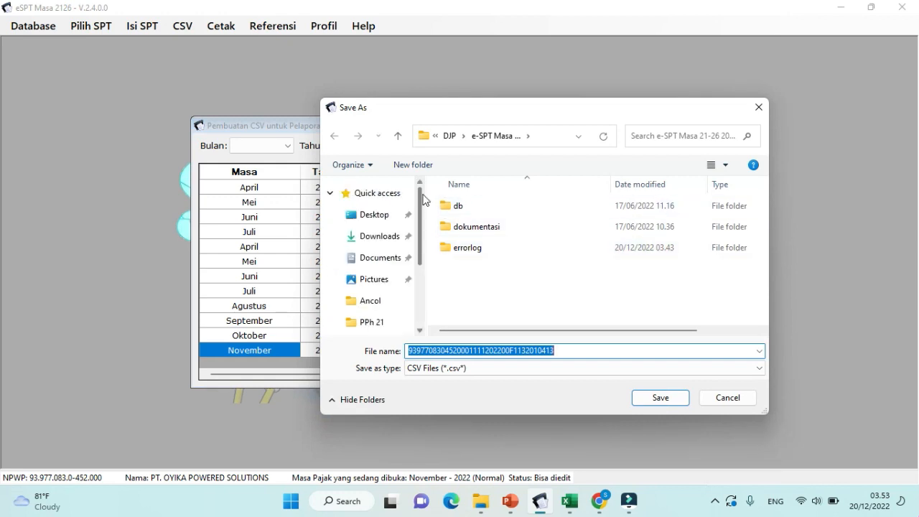
pyautogui.click(388, 215)
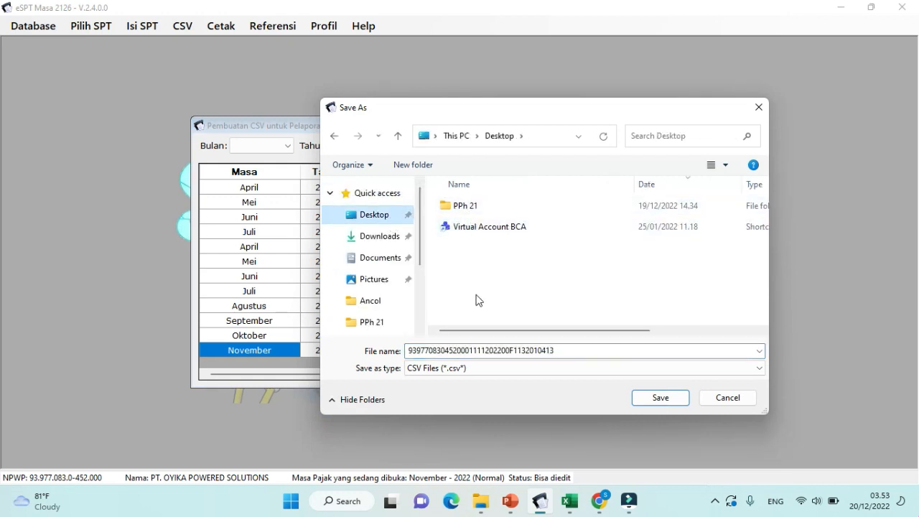
pyautogui.click(651, 398)
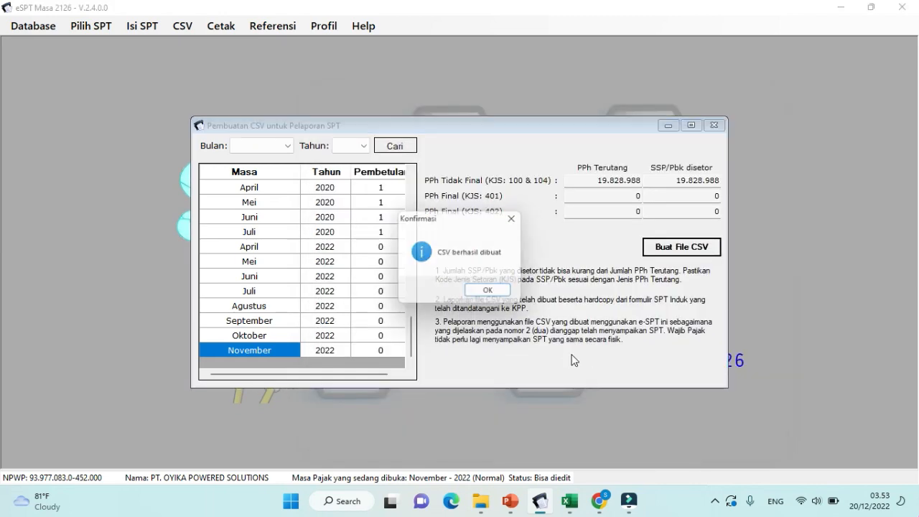
pyautogui.click(492, 294)
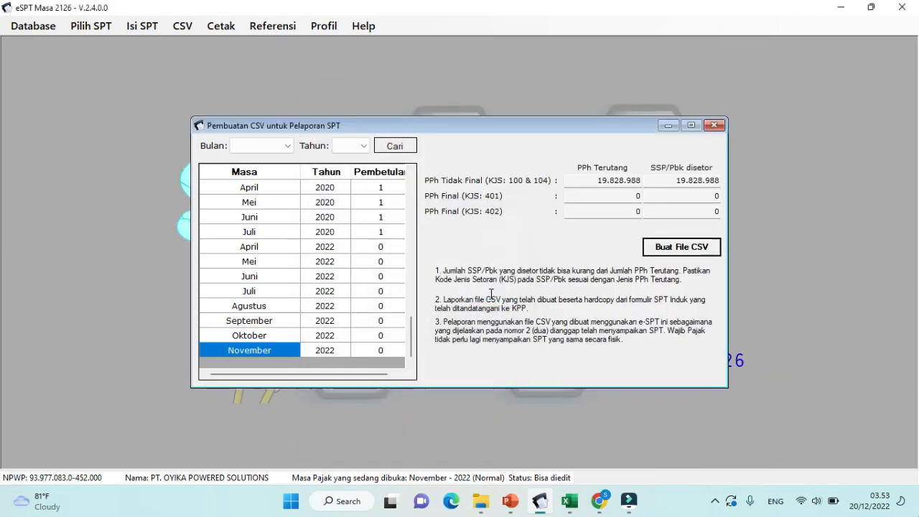
pyautogui.click(715, 127)
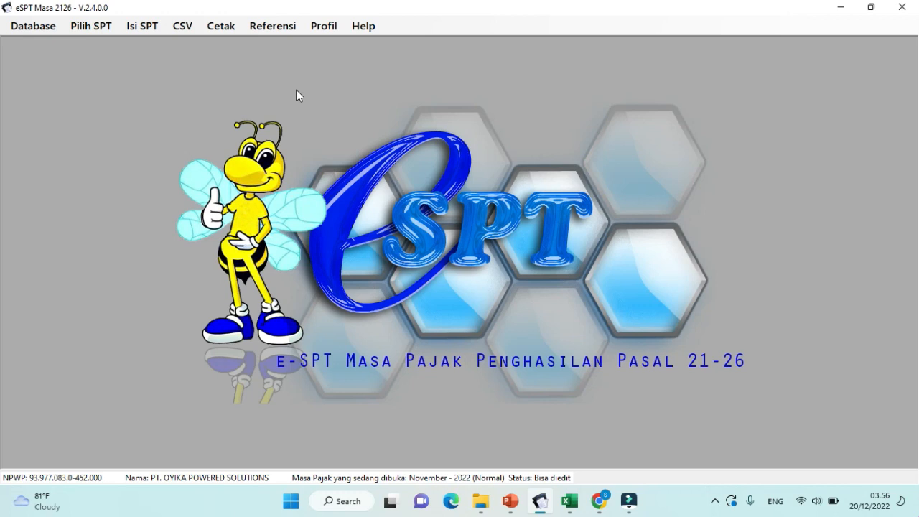
pyautogui.click(230, 31)
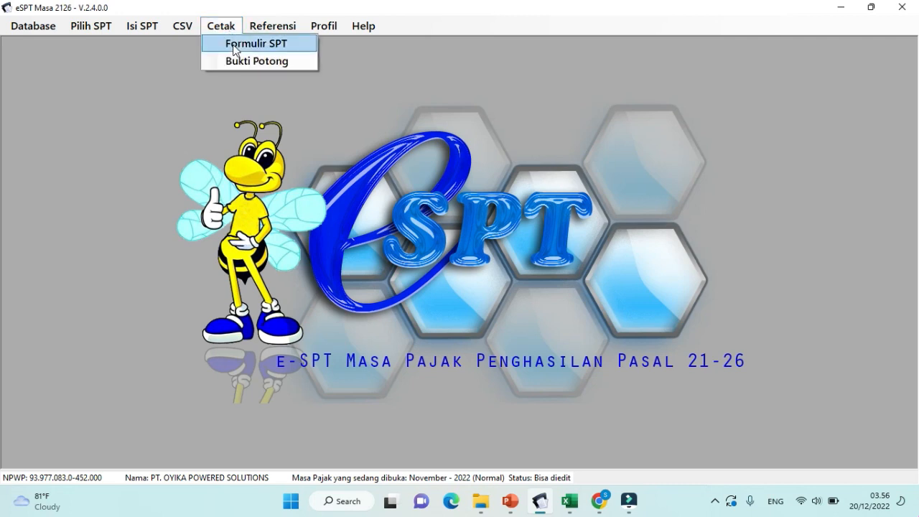
pyautogui.click(235, 46)
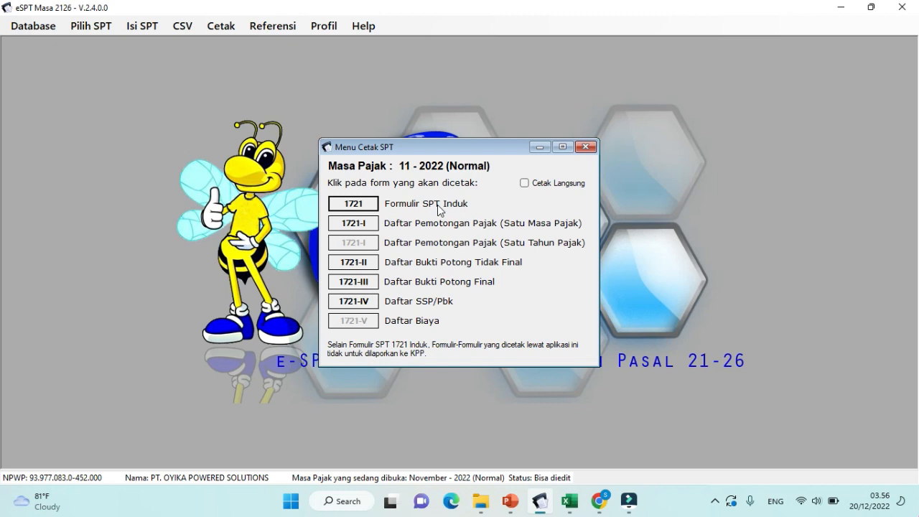
pyautogui.click(586, 147)
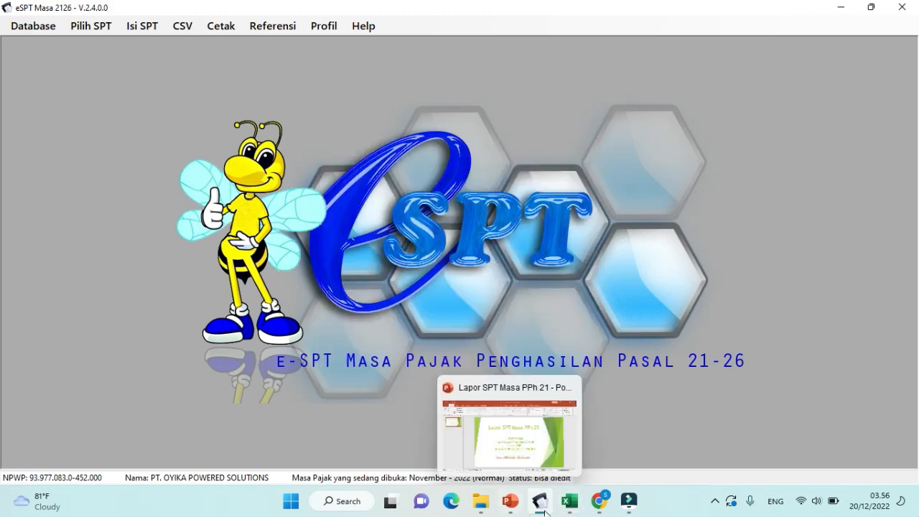
pyautogui.click(601, 501)
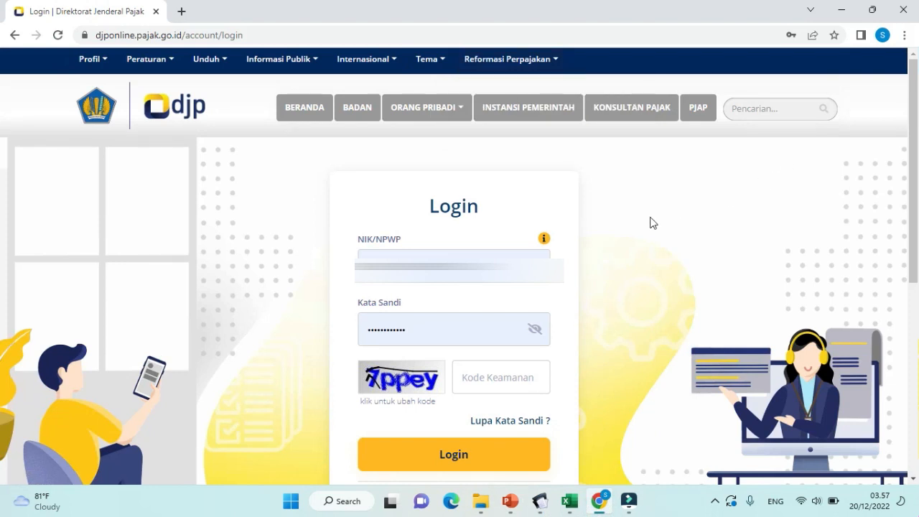
# Step: Sign in to DJP Online using the saved NPWP and password plus the captcha code
pyautogui.click(471, 257)
pyautogui.click(483, 318)
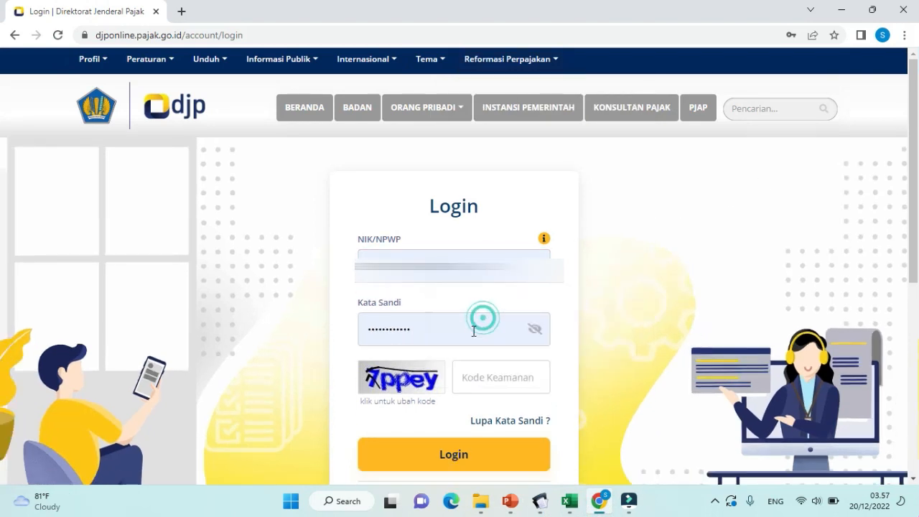
pyautogui.click(471, 377)
pyautogui.write('7pp')
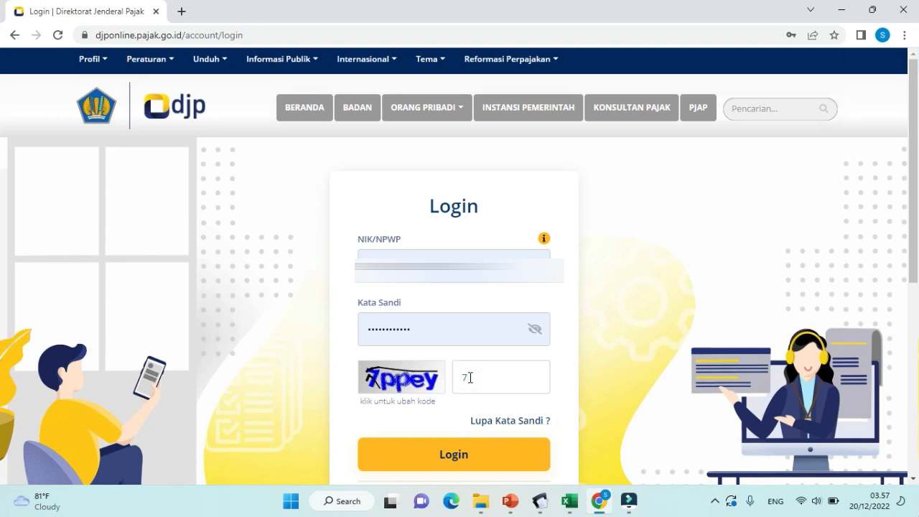
pyautogui.write('ey')
pyautogui.click(443, 466)
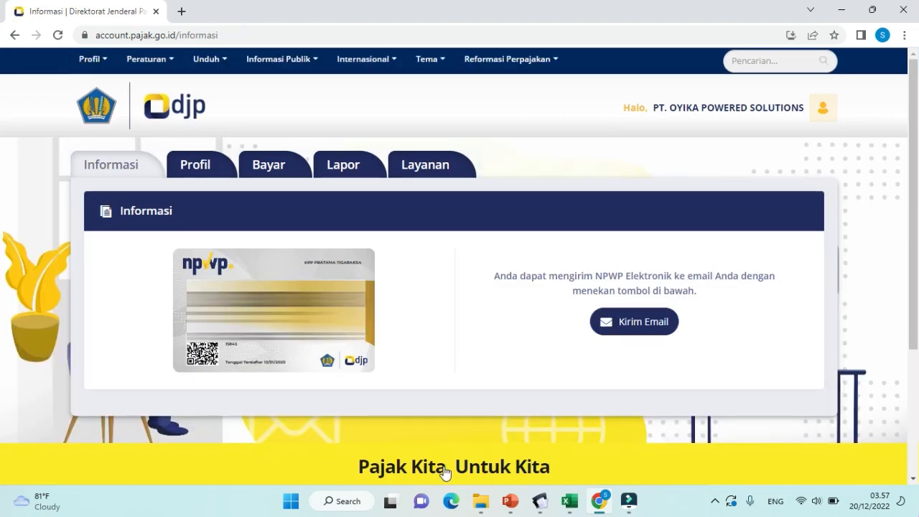
# Step: Go to Lapor > Pelaporan and open e-Filing
pyautogui.click(349, 160)
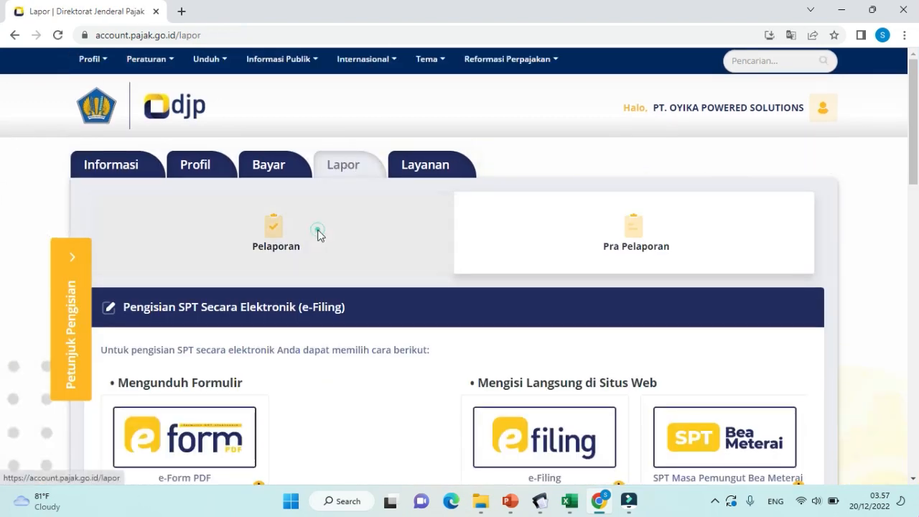
pyautogui.click(319, 234)
pyautogui.scroll(-1, 525, 416)
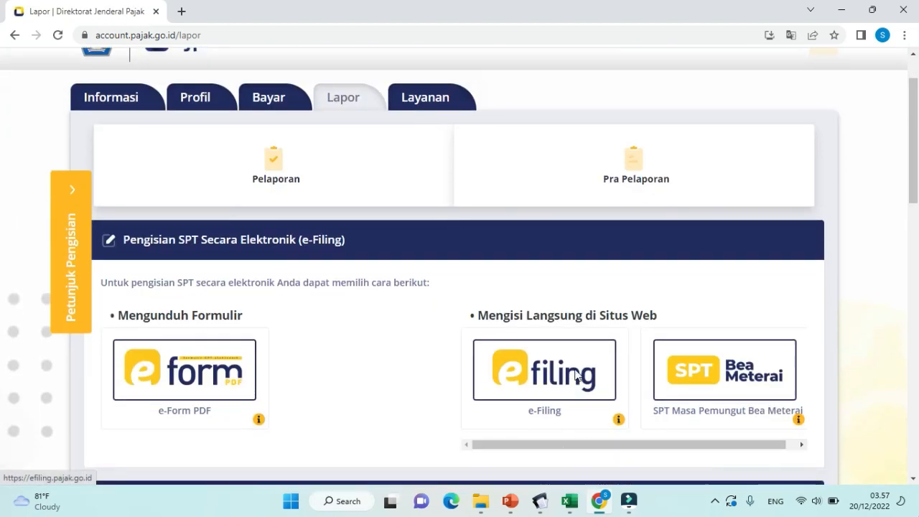
pyautogui.click(573, 375)
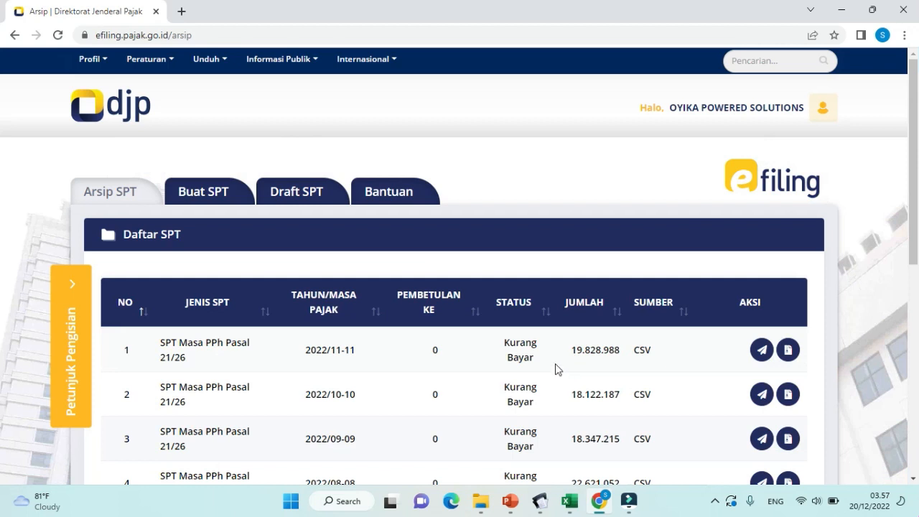
pyautogui.scroll(-1, 546, 367)
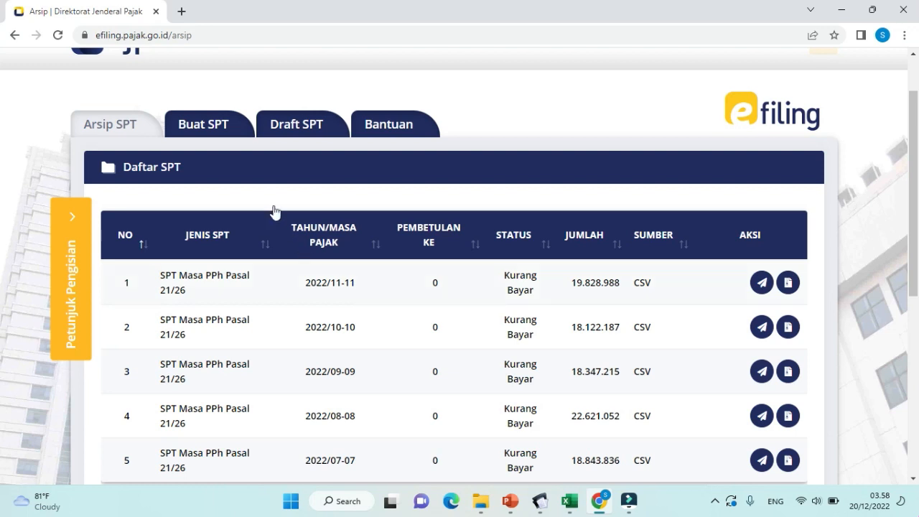
pyautogui.click(225, 127)
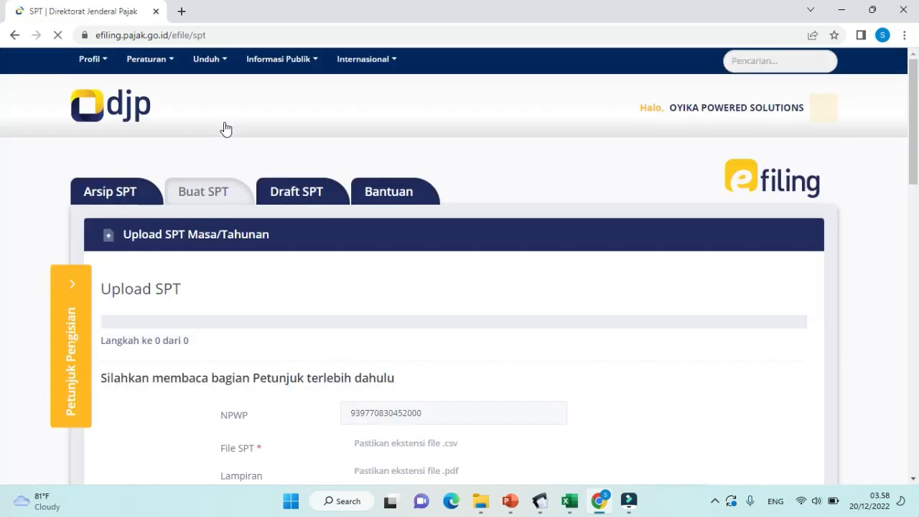
# Step: Attach the exported 21 kb SPT CSV from Desktop > PPh 21 as the File SPT
pyautogui.scroll(-2, 267, 256)
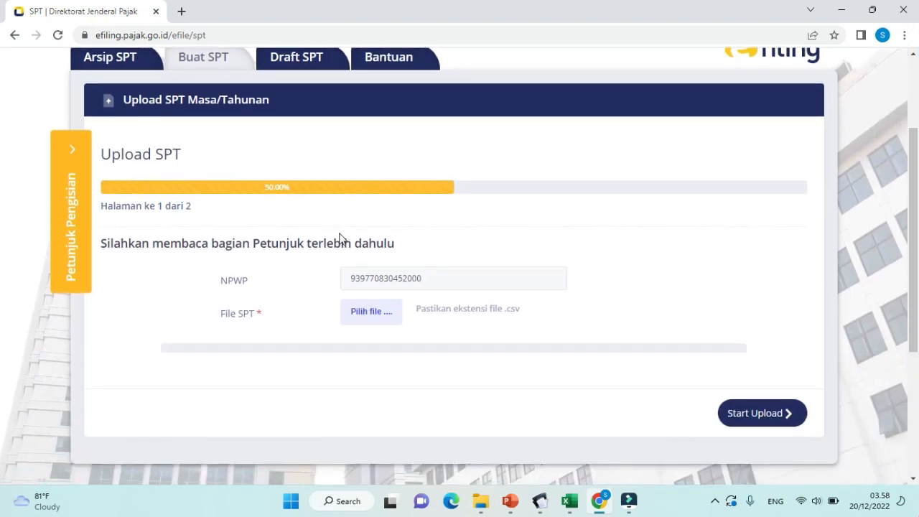
pyautogui.click(385, 320)
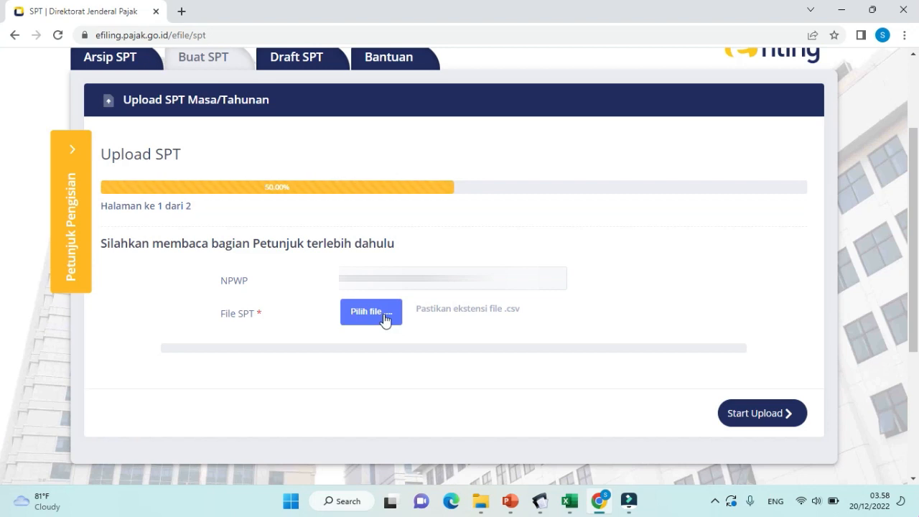
pyautogui.click(385, 318)
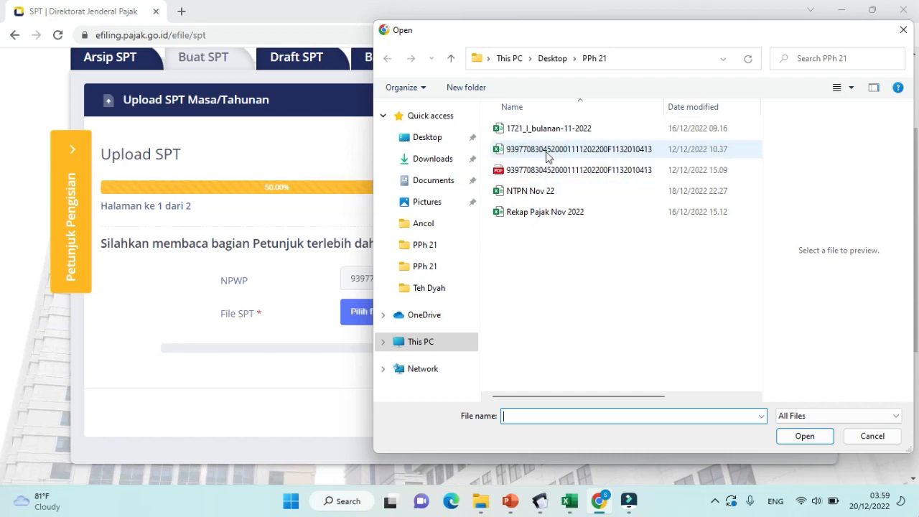
pyautogui.click(544, 149)
pyautogui.click(784, 436)
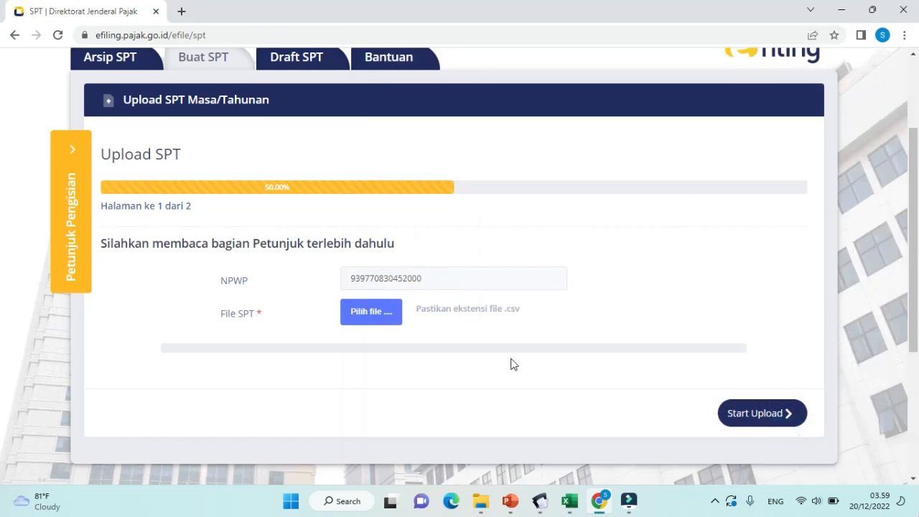
pyautogui.scroll(-1, 506, 356)
pyautogui.scroll(-1, 501, 349)
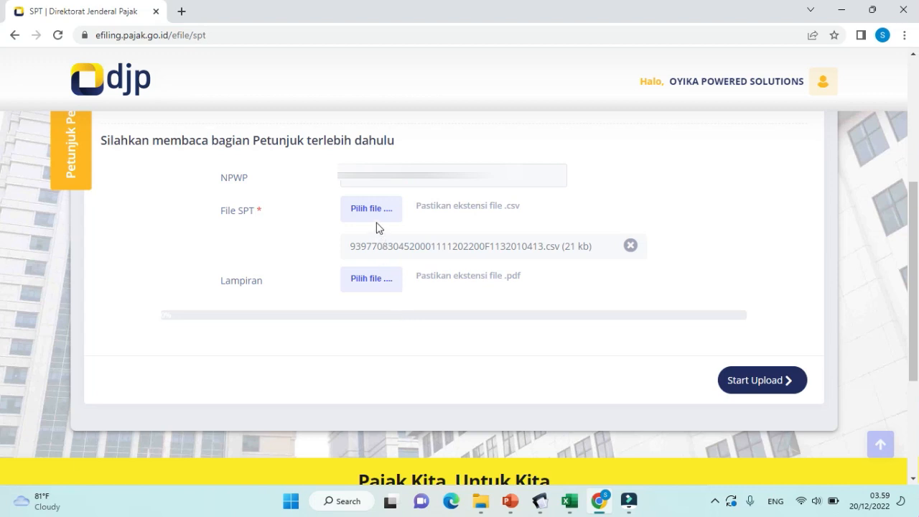
# Step: Add the SPT's PDF copy as the Lampiran and start the upload, which revision 0 blocks
pyautogui.click(389, 291)
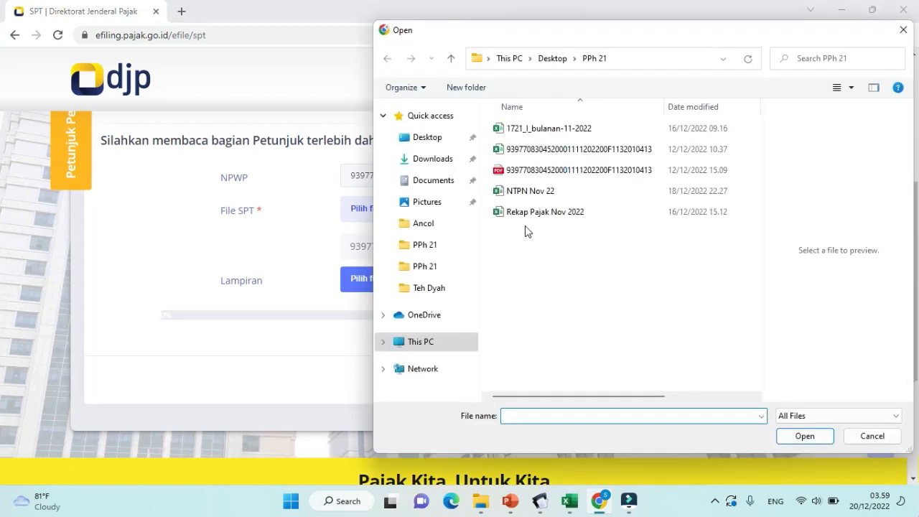
pyautogui.click(553, 175)
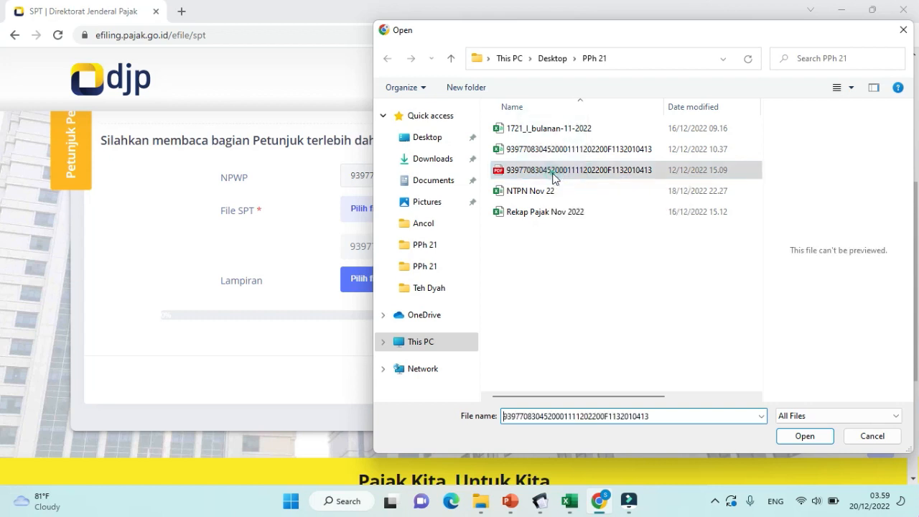
pyautogui.click(804, 439)
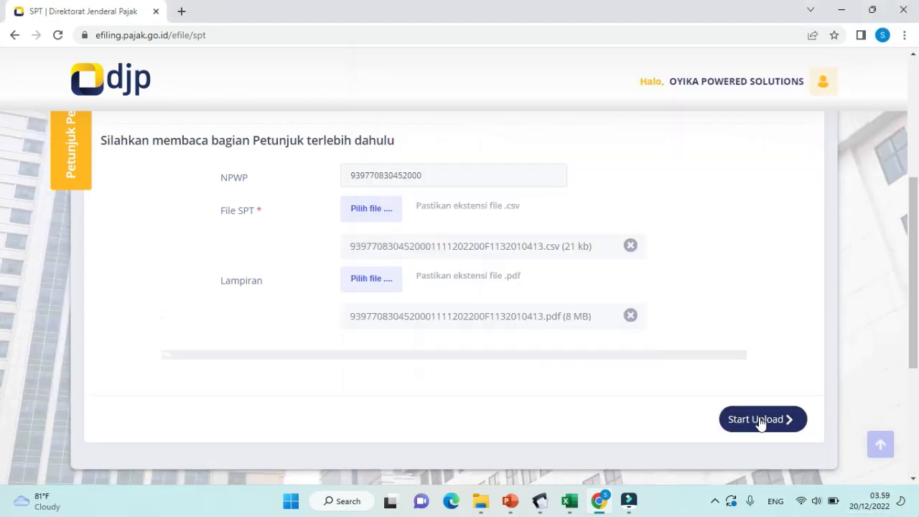
pyautogui.click(760, 423)
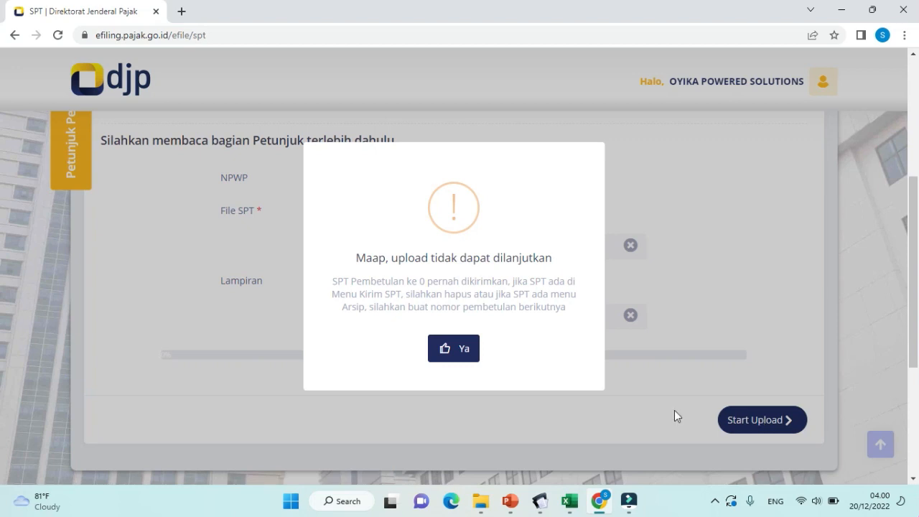
# Step: Dismiss the error and open the Arsip SPT BPE for the 2022/11 SPT showing 19.828.988
pyautogui.click(453, 349)
pyautogui.scroll(3, 320, 321)
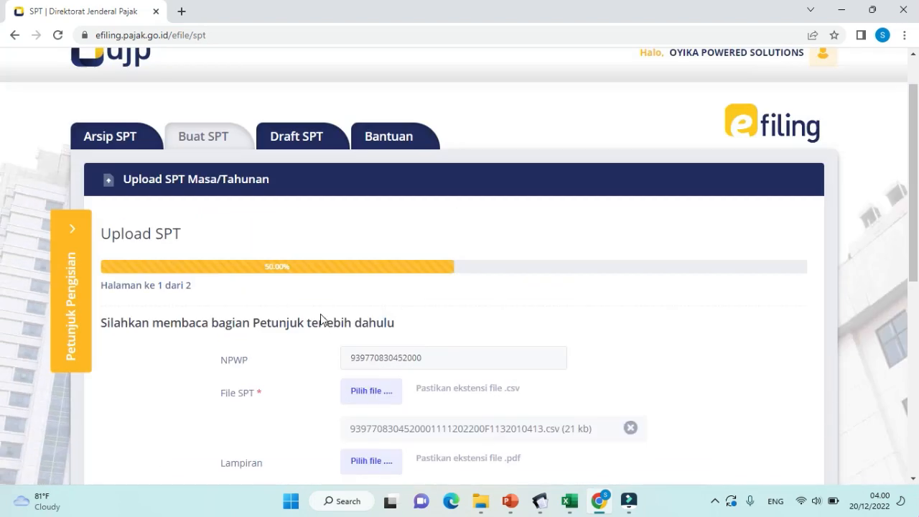
pyautogui.scroll(1, 320, 321)
pyautogui.click(145, 205)
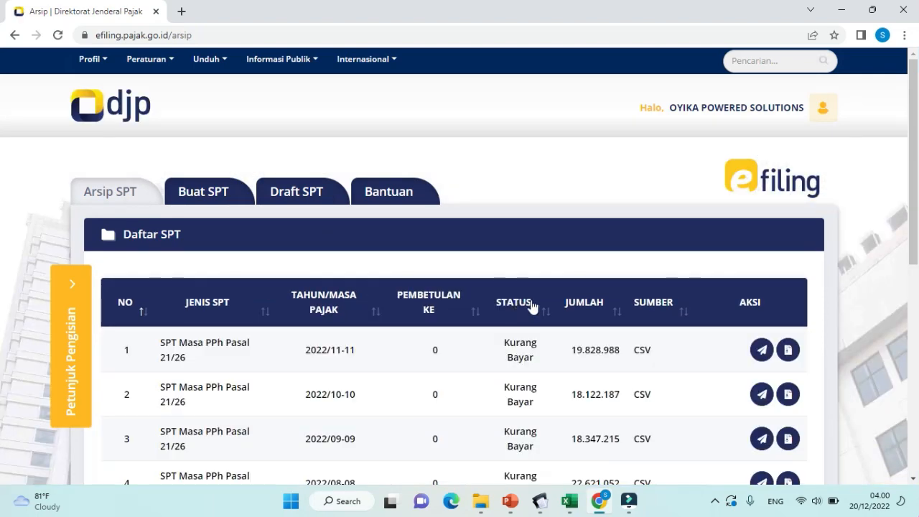
pyautogui.click(787, 352)
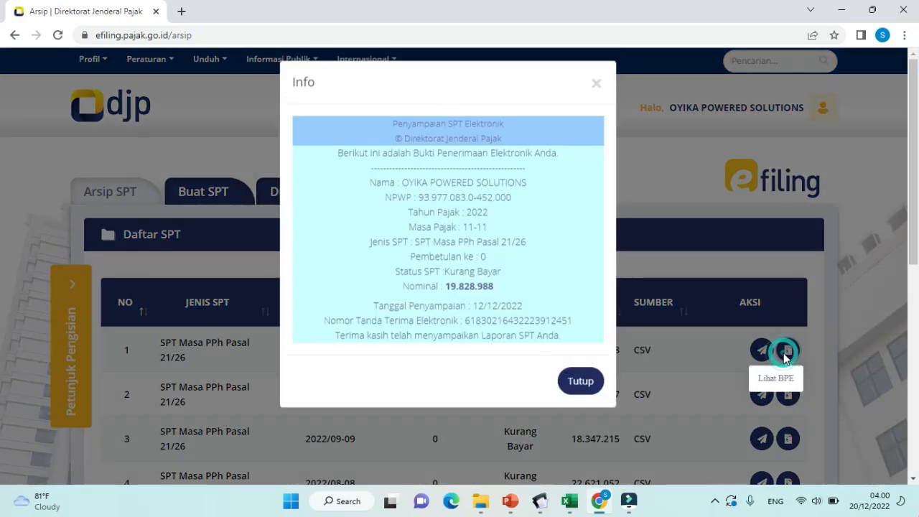